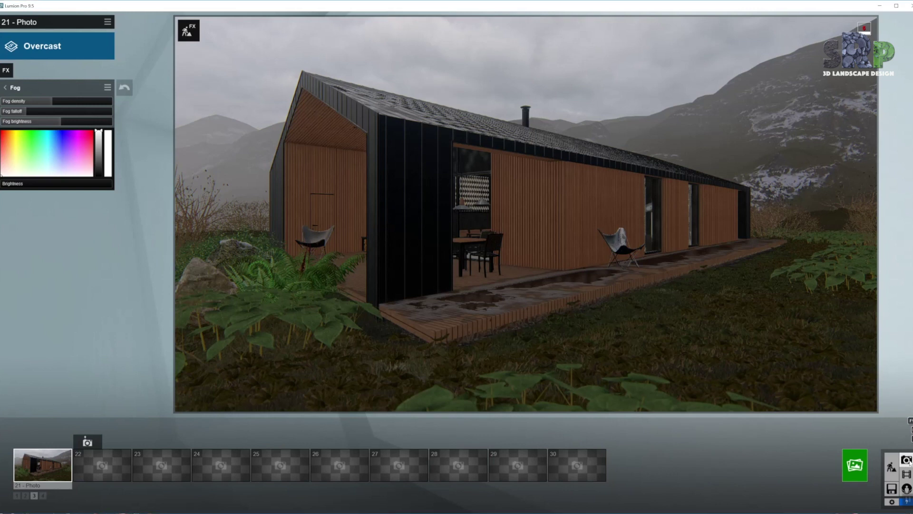
Leave the overcast Photo 21 preview and go back to editing the cabin scene in Build mode.
{"action": "mouse_move", "coordinate": [45, 453]}
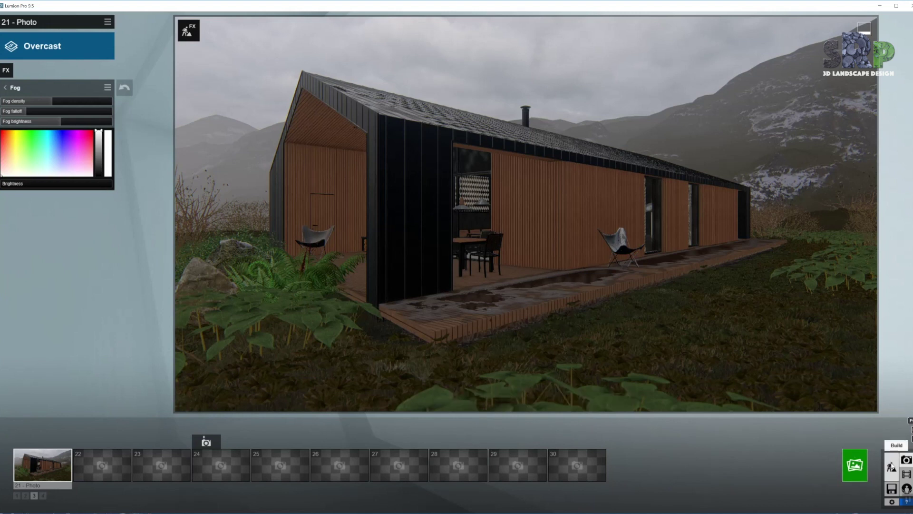
Return to Build mode and fly up to the covered terrace ceiling.
{"action": "left_click", "coordinate": [891, 465]}
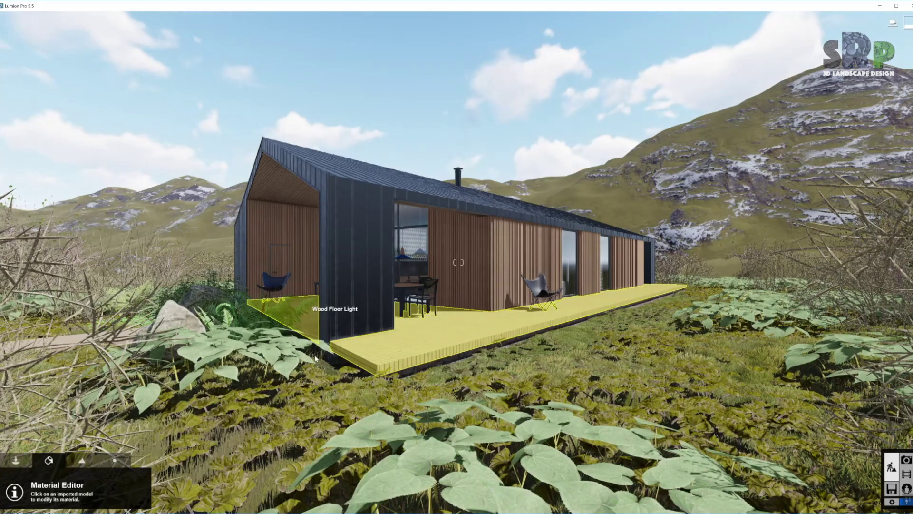
{"action": "key", "text": "w"}
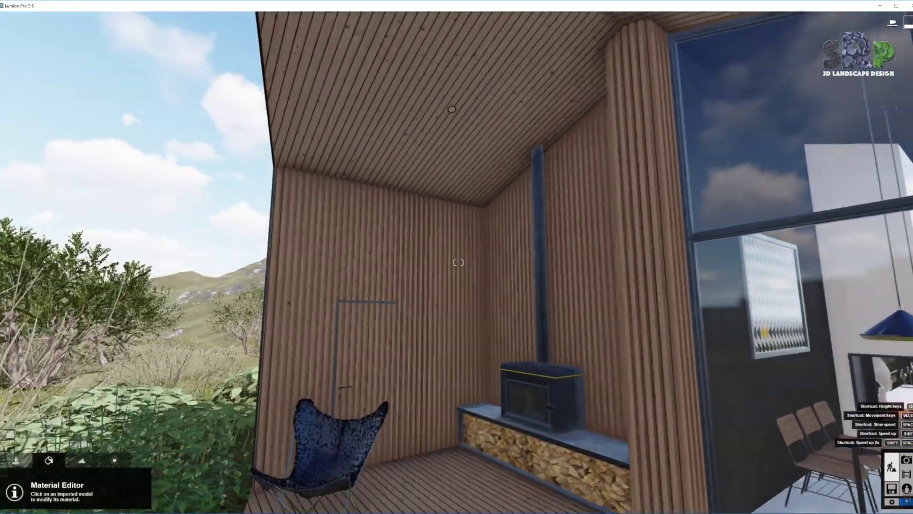
{"action": "key", "text": "w"}
{"action": "right_click_drag", "start_coordinate": [362, 204], "coordinate": [349, 157]}
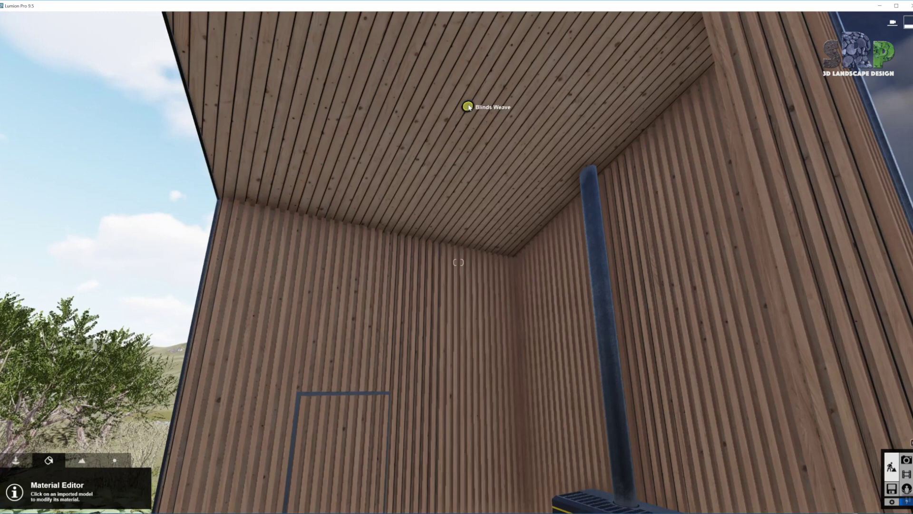
Raise the ceiling light disc's Emissive to about 10.9, confirm, and preview in Photo mode.
{"action": "left_click", "coordinate": [468, 107]}
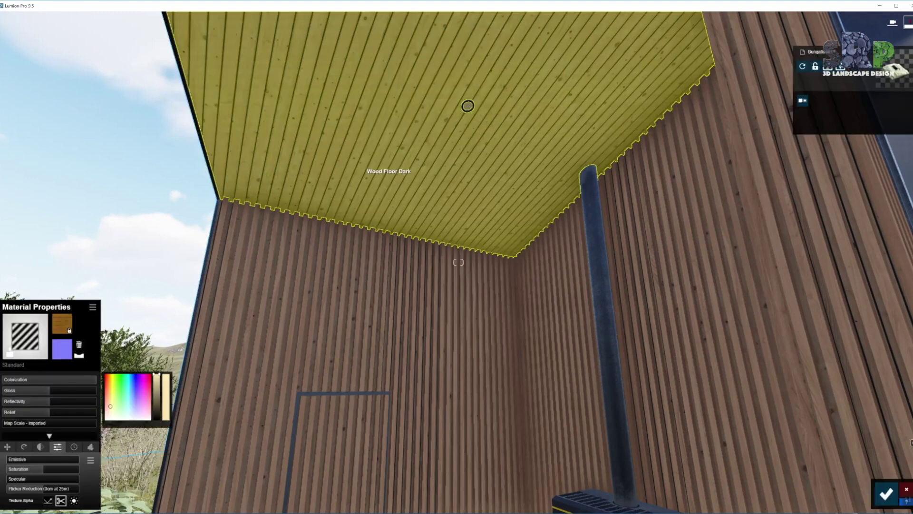
{"action": "left_click", "coordinate": [27, 459]}
{"action": "left_click_drag", "start_coordinate": [33, 458], "coordinate": [37, 459]}
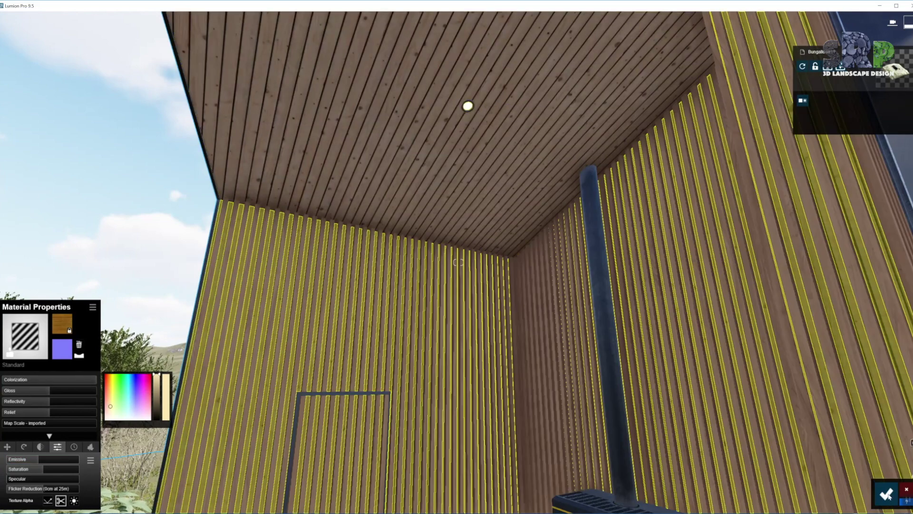
{"action": "left_click", "coordinate": [886, 493]}
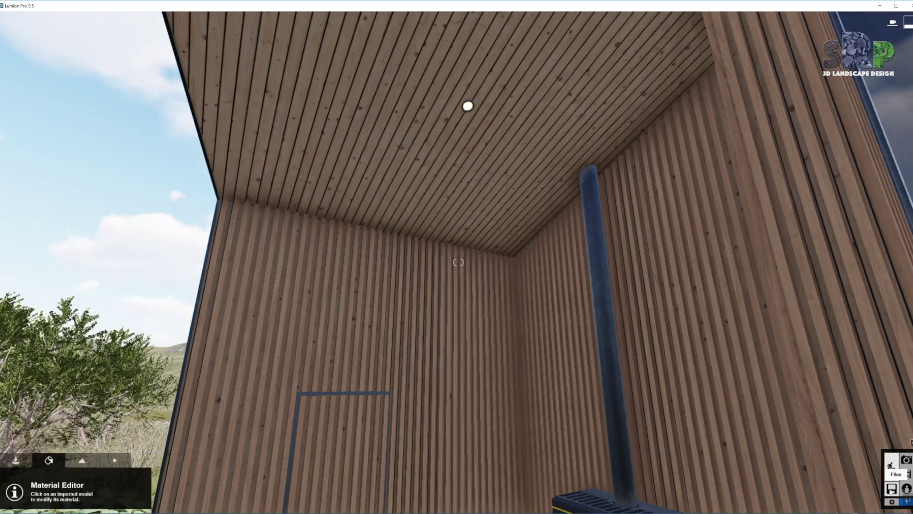
{"action": "left_click", "coordinate": [906, 460]}
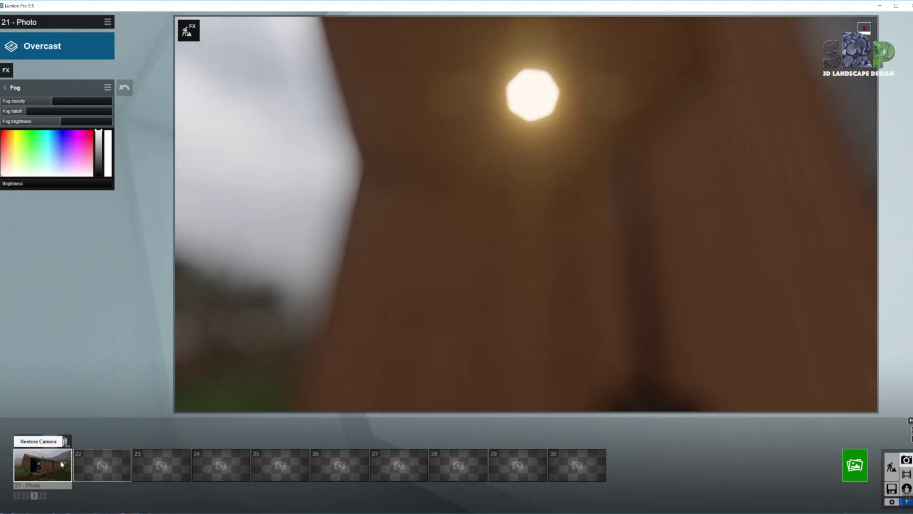
Restore photo 21's saved camera, close the Fog settings, and return to Build mode.
{"action": "left_click", "coordinate": [60, 461]}
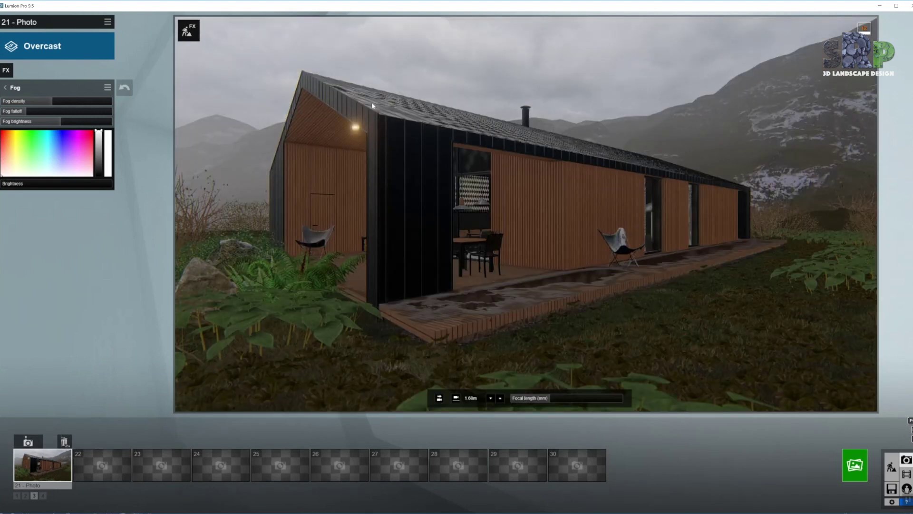
{"action": "left_click", "coordinate": [6, 87]}
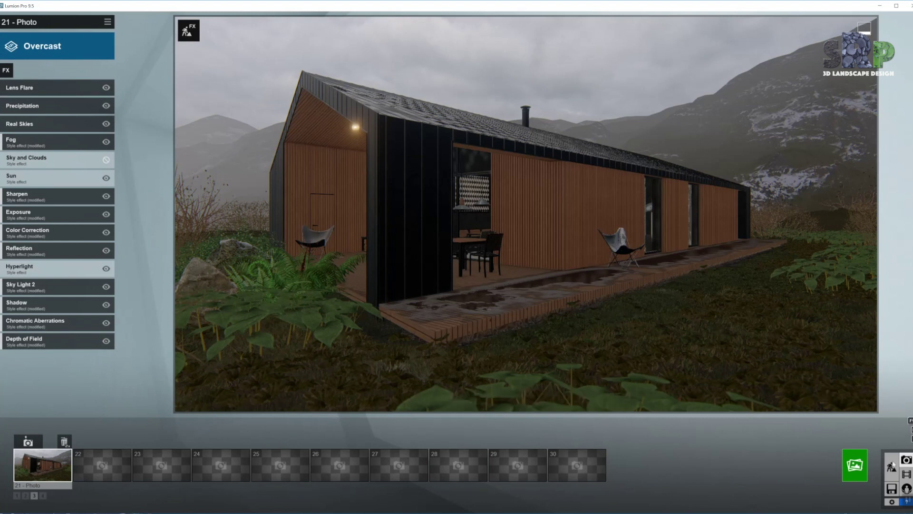
{"action": "left_click", "coordinate": [891, 466]}
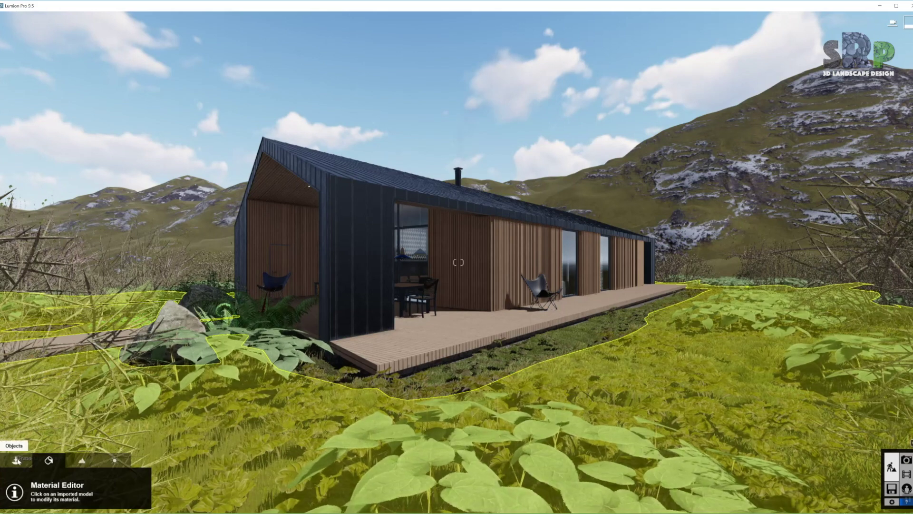
Show the hidden light-fixture layer 2 and fly onto the deck.
{"action": "left_click", "coordinate": [17, 460]}
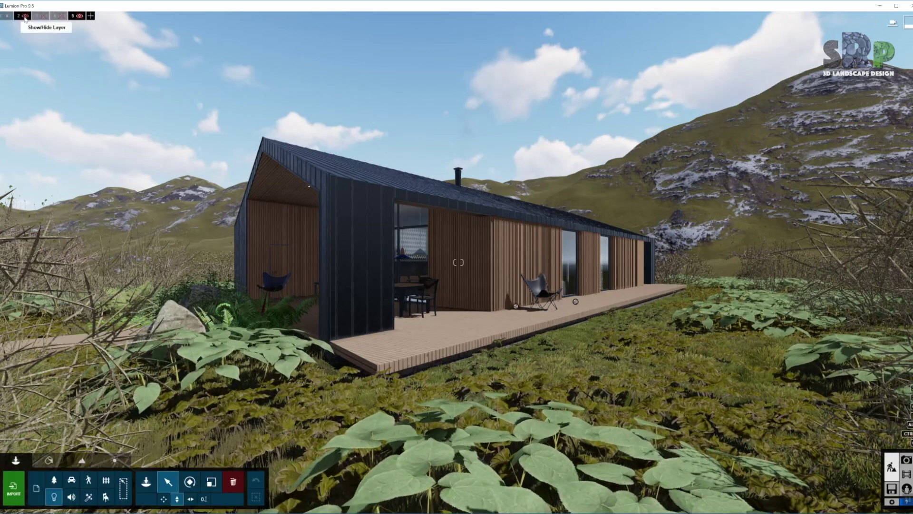
{"action": "left_click", "coordinate": [24, 17]}
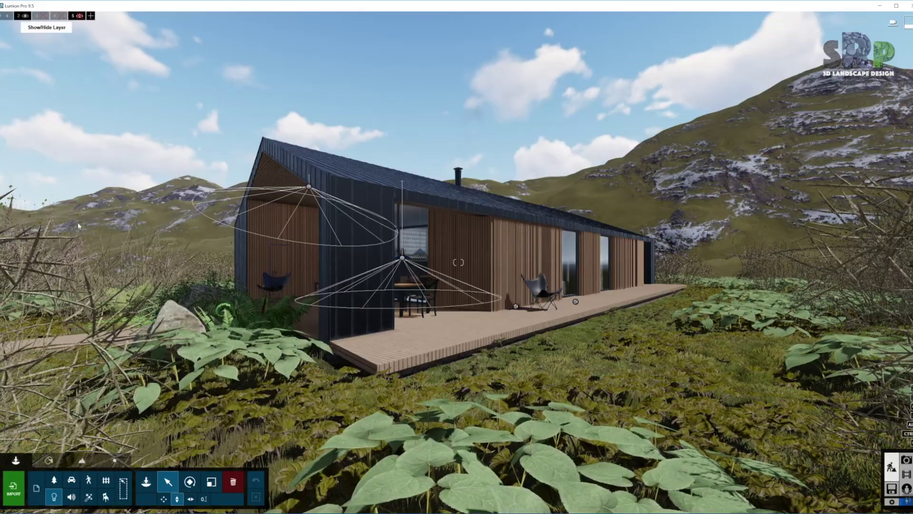
{"action": "right_click_drag", "start_coordinate": [464, 305], "coordinate": [410, 267]}
{"action": "key", "text": "w"}
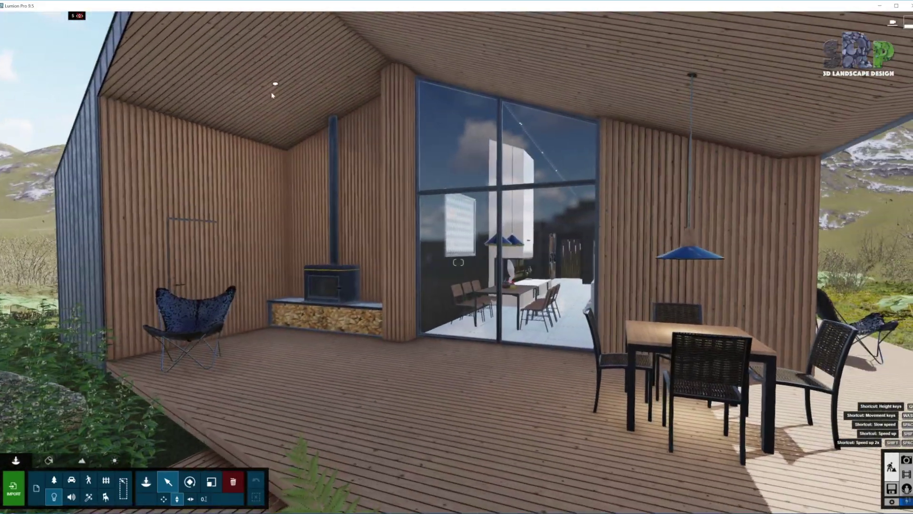
Select the porch ceiling spotlight Lamp23 and move the view closer to it.
{"action": "left_click", "coordinate": [275, 85]}
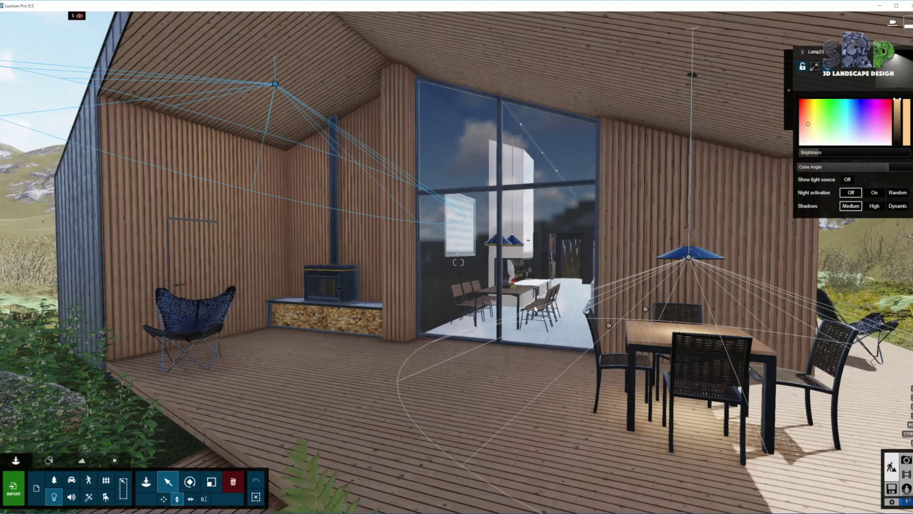
{"action": "key", "text": "s"}
{"action": "right_click_drag", "start_coordinate": [573, 286], "coordinate": [443, 252]}
{"action": "key", "text": "w"}
{"action": "mouse_move", "coordinate": [449, 138]}
{"action": "key", "text": "m"}
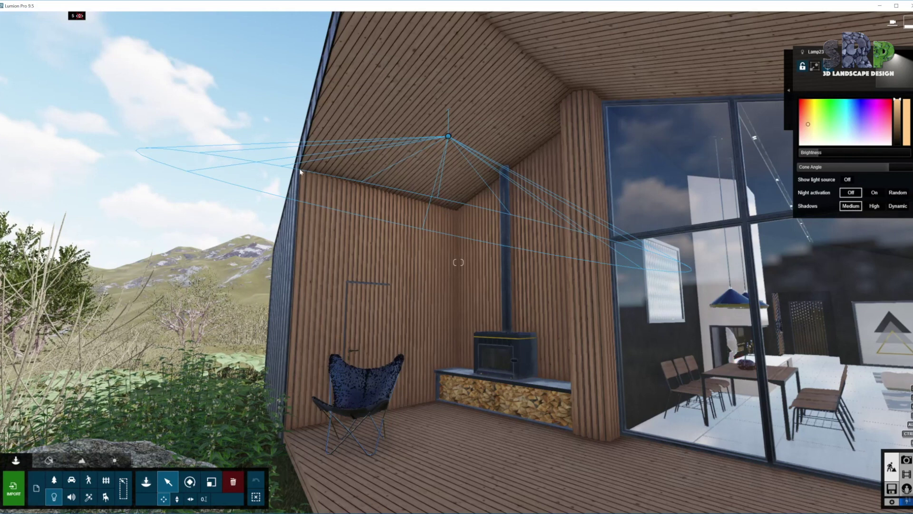
{"action": "right_click_drag", "start_coordinate": [374, 200], "coordinate": [533, 233]}
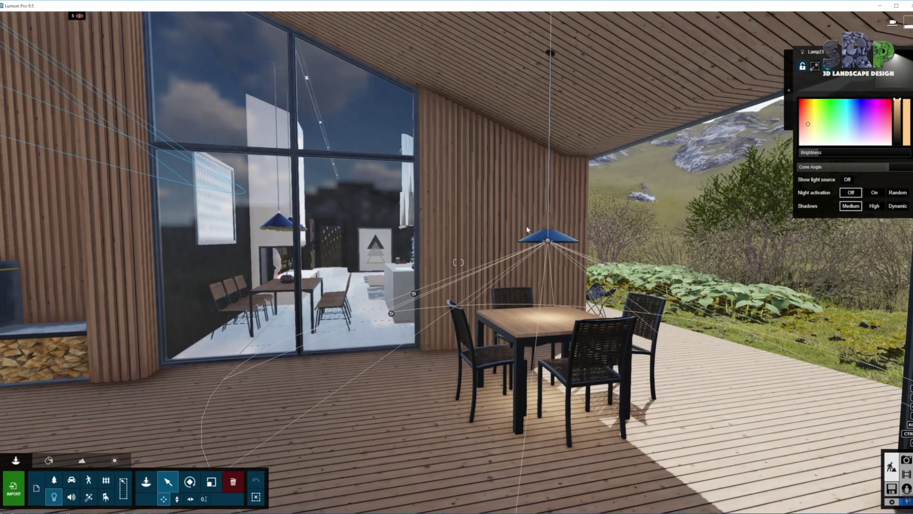
Select spotlight Lamp05 above the terrace dining table and review its Medium-shadow settings.
{"action": "left_click", "coordinate": [548, 241]}
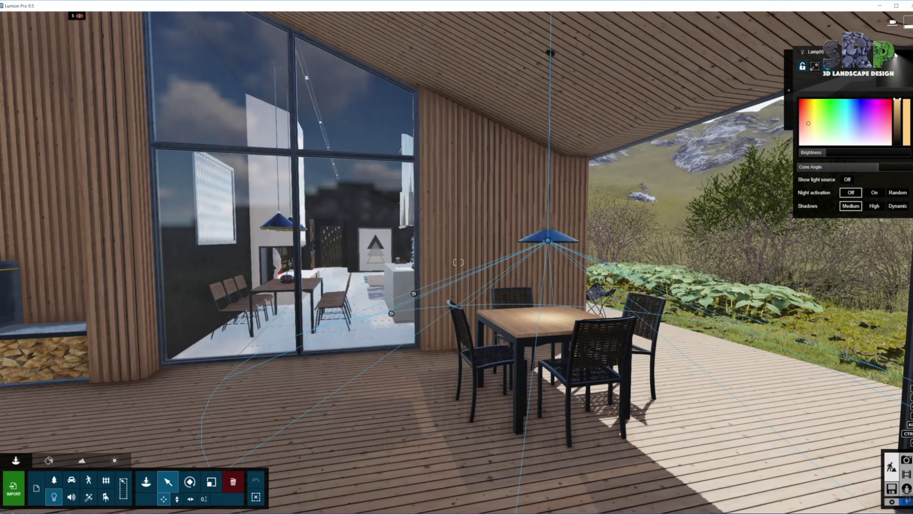
{"action": "mouse_move", "coordinate": [812, 156]}
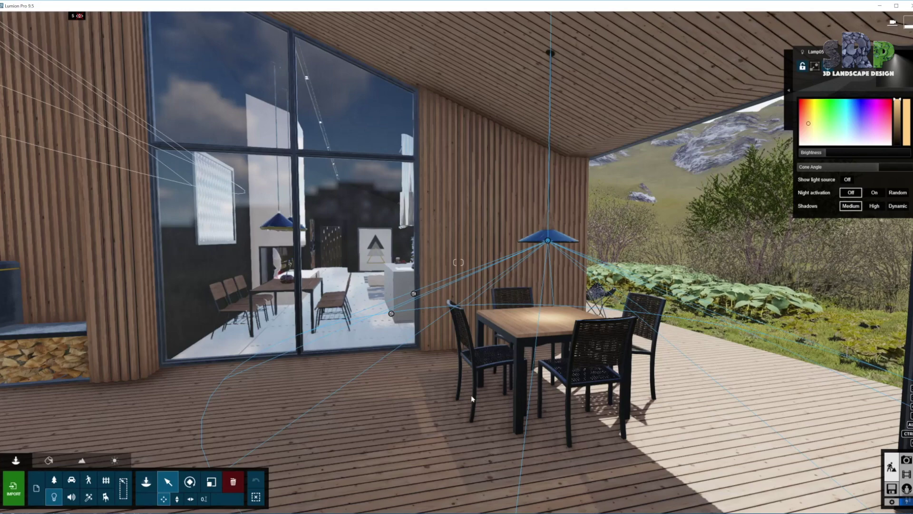
{"action": "right_click_drag", "start_coordinate": [458, 443], "coordinate": [542, 430]}
{"action": "right_click_drag", "start_coordinate": [476, 361], "coordinate": [564, 351]}
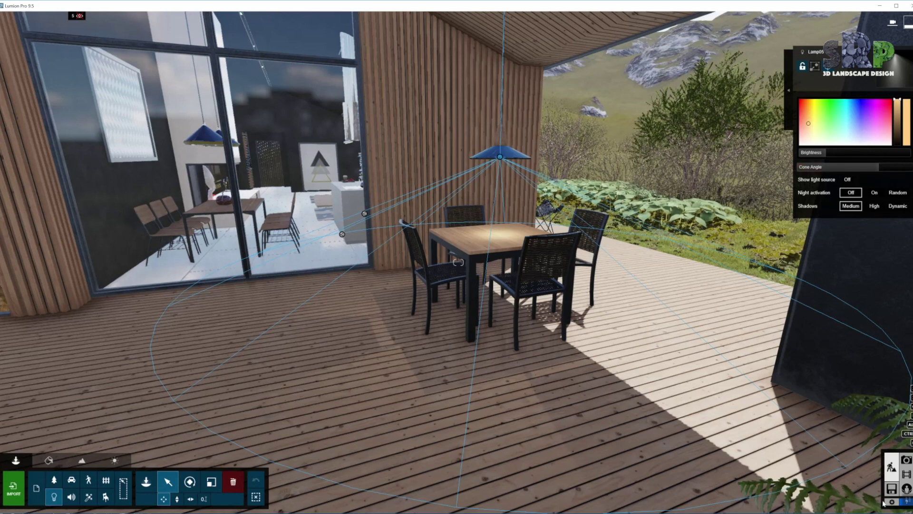
Preview photo 21 from its saved camera with spotlight shadows turned on.
{"action": "left_click", "coordinate": [906, 459]}
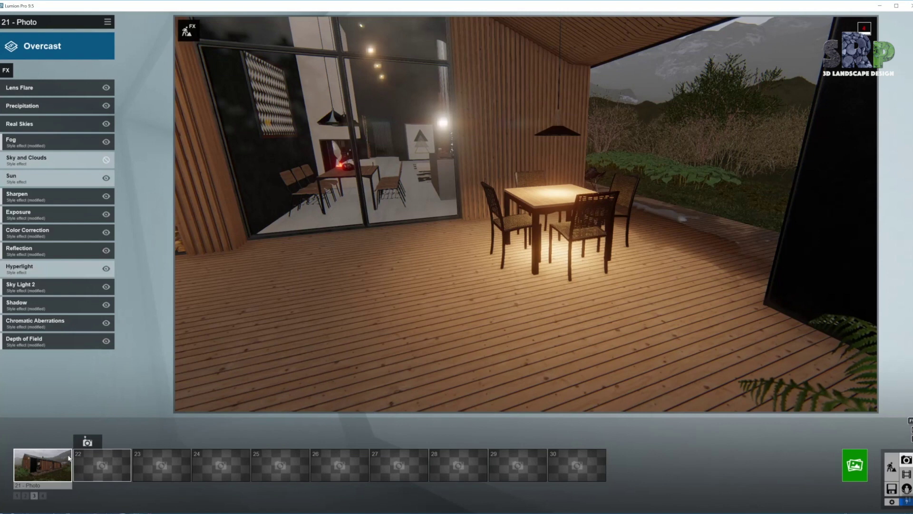
{"action": "left_click", "coordinate": [68, 458]}
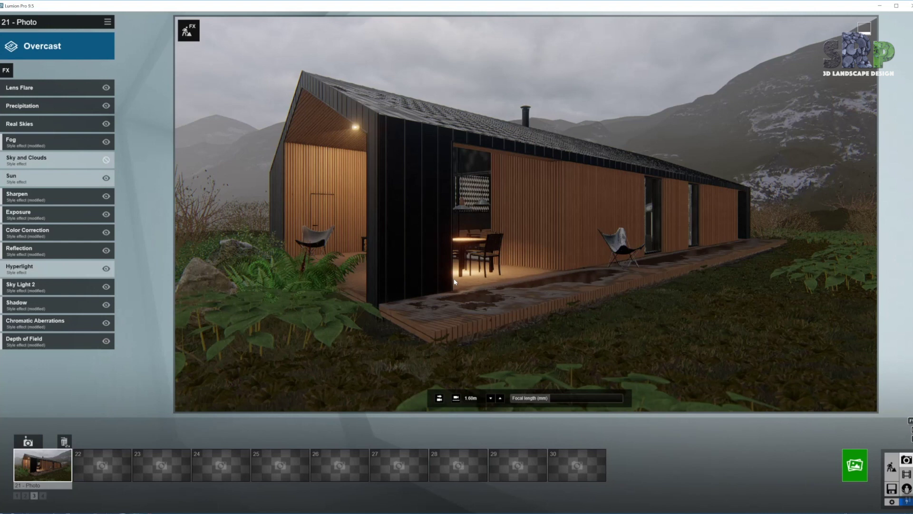
{"action": "key", "text": "F9"}
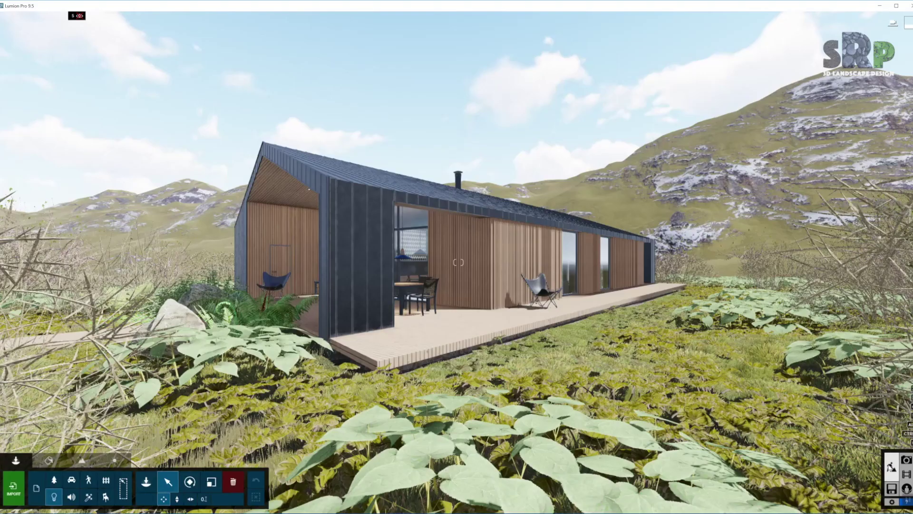
Fly along the deck and select the deck-edge line light to view its properties.
{"action": "left_click", "coordinate": [891, 467]}
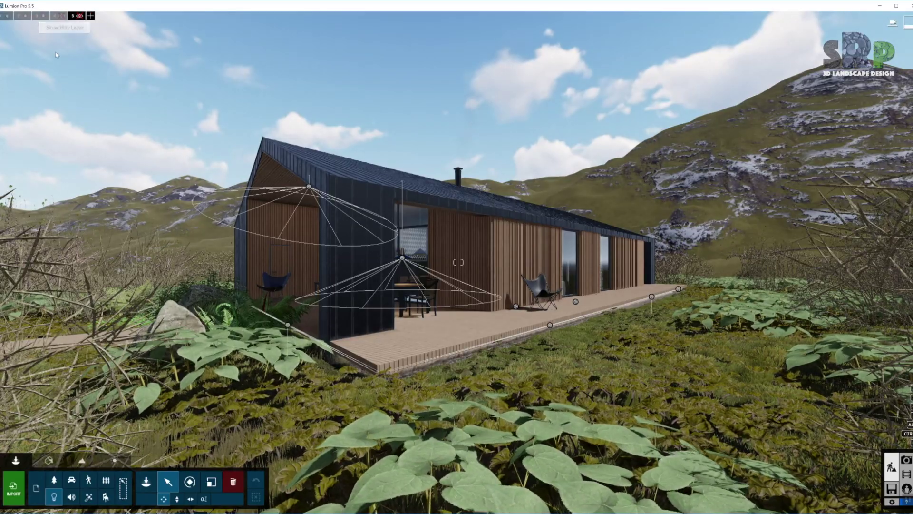
{"action": "right_click_drag", "start_coordinate": [563, 333], "coordinate": [516, 305]}
{"action": "key", "text": "w"}
{"action": "key", "text": "s"}
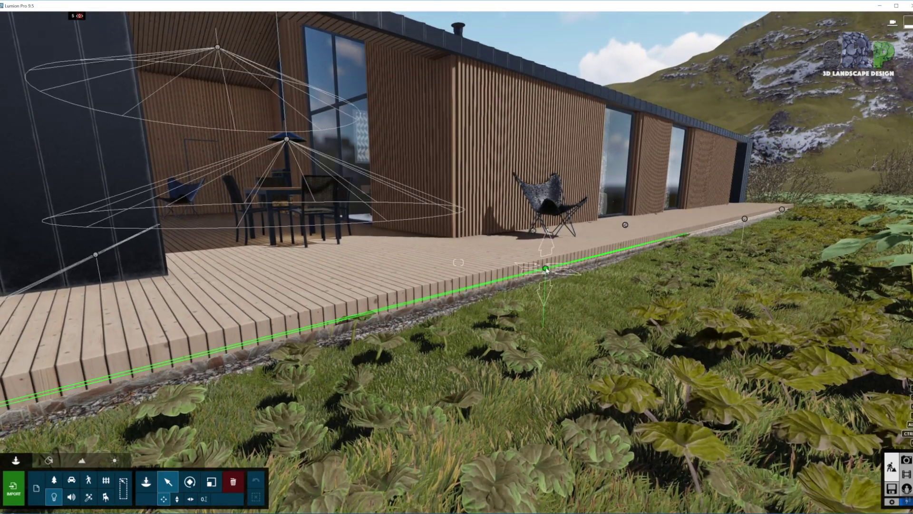
{"action": "left_click", "coordinate": [546, 269]}
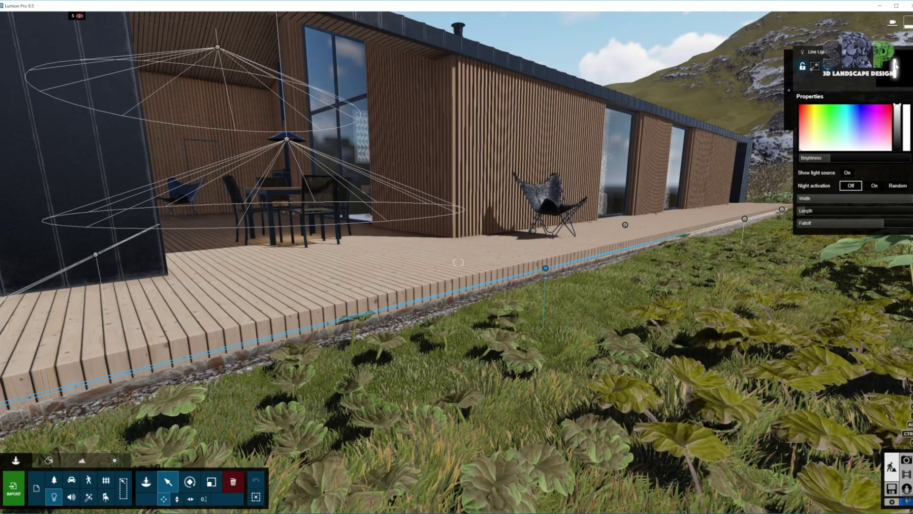
{"action": "mouse_move", "coordinate": [831, 158]}
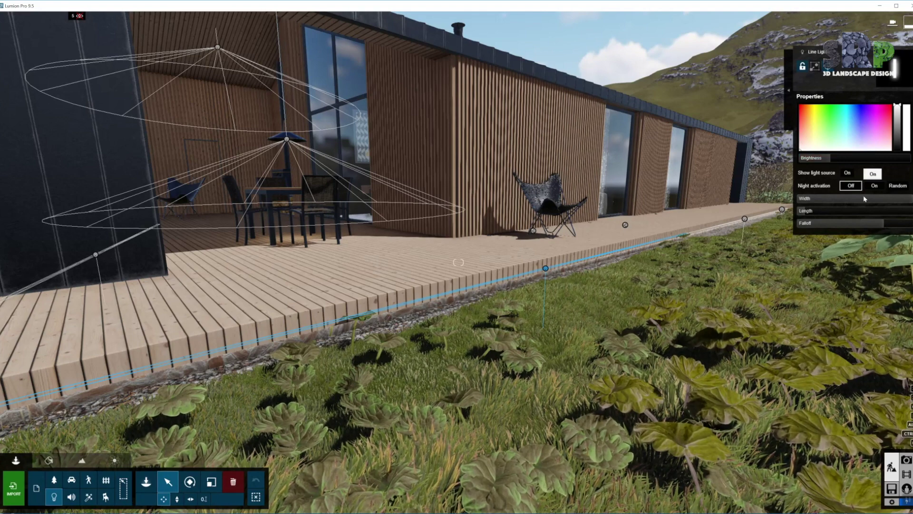
{"action": "mouse_move", "coordinate": [883, 223]}
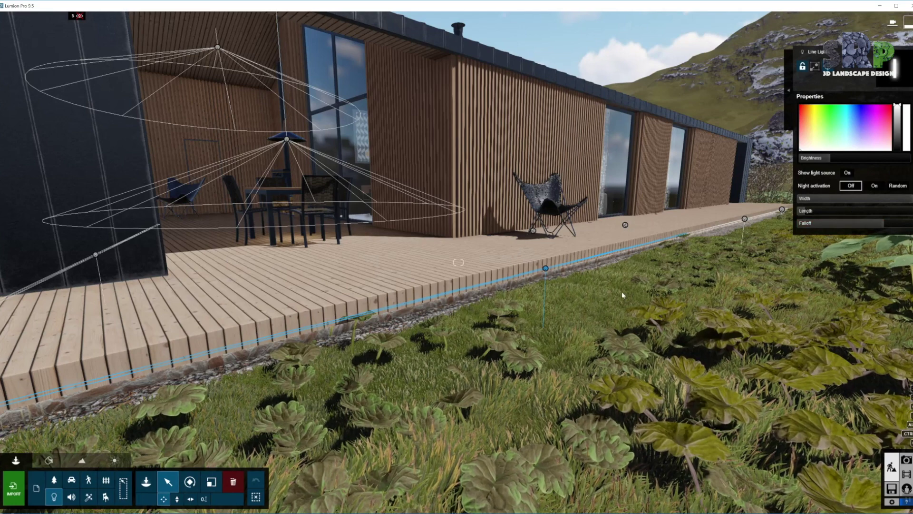
{"action": "mouse_move", "coordinate": [547, 270]}
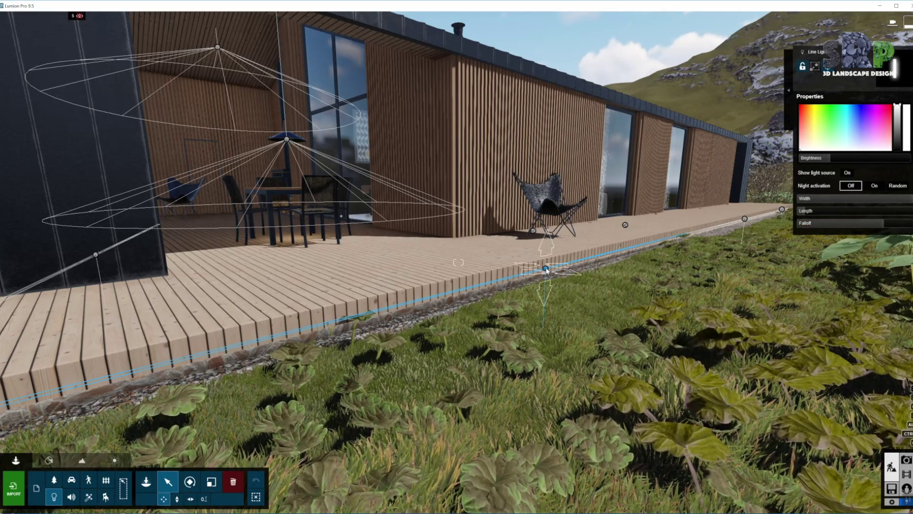
{"action": "mouse_move", "coordinate": [550, 276]}
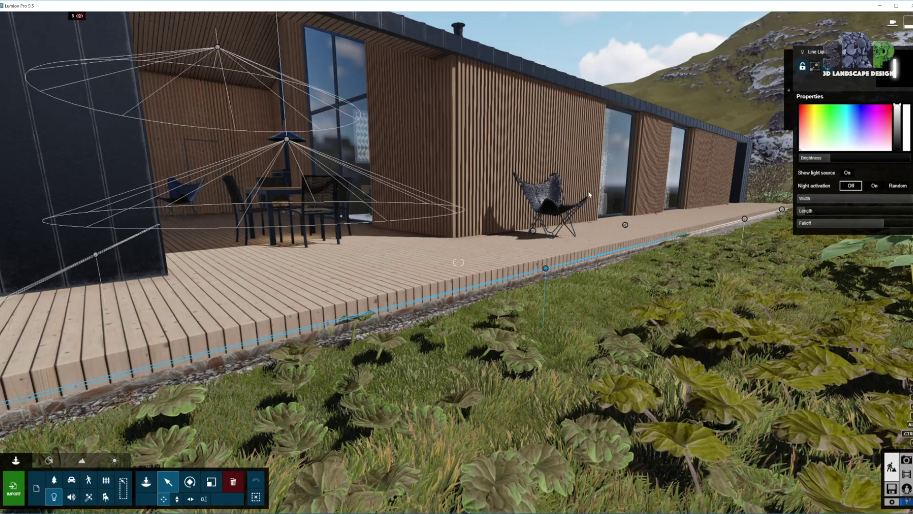
Frame the whole cabin end wall, recheck the line light's Brightness, then preview photo 21.
{"action": "key", "text": "s"}
{"action": "right_click_drag", "start_coordinate": [358, 358], "coordinate": [507, 241]}
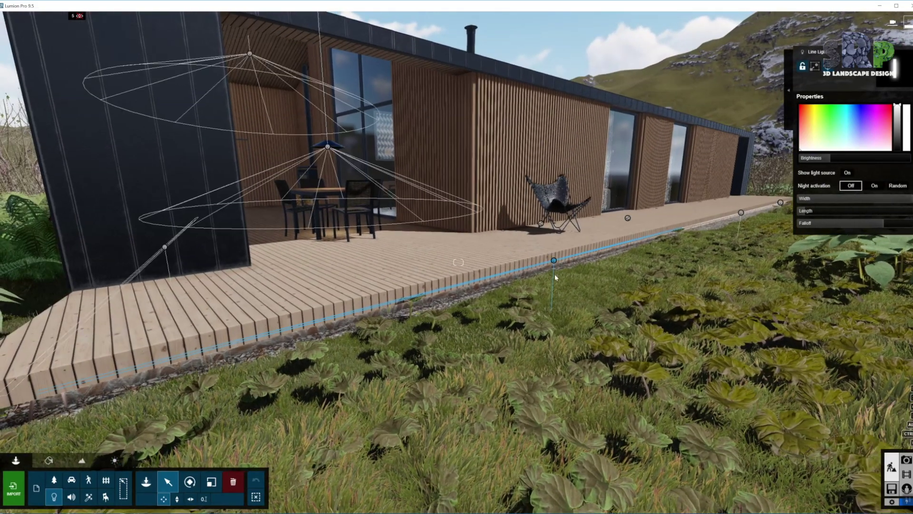
{"action": "key", "text": "s"}
{"action": "right_click_drag", "start_coordinate": [503, 402], "coordinate": [381, 287]}
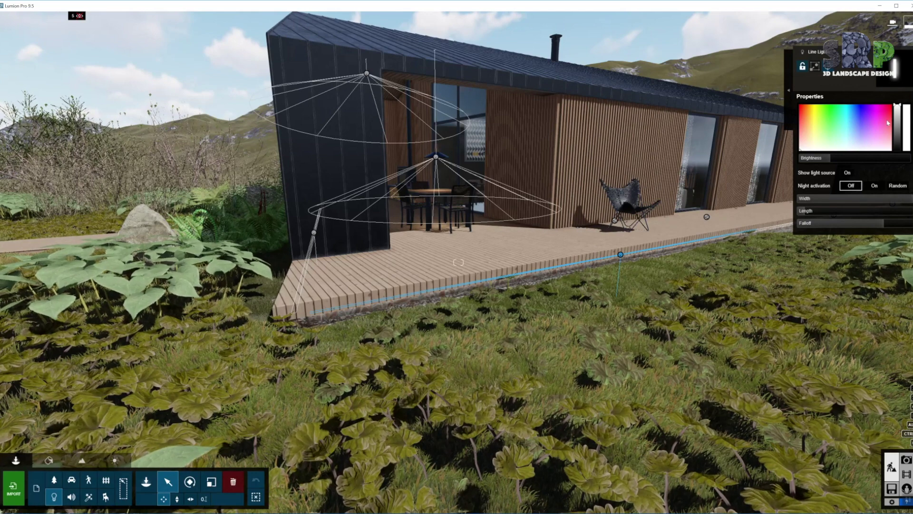
{"action": "left_click_drag", "start_coordinate": [830, 156], "coordinate": [831, 158]}
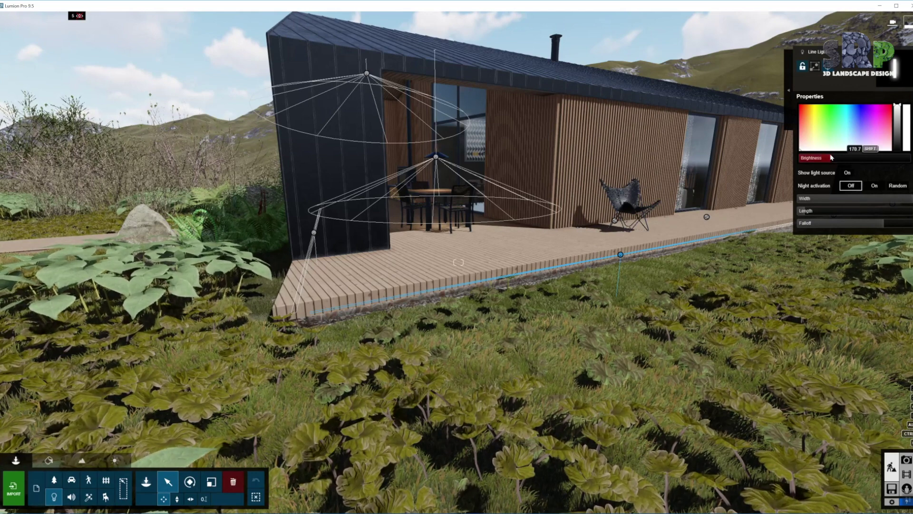
{"action": "mouse_move", "coordinate": [885, 226]}
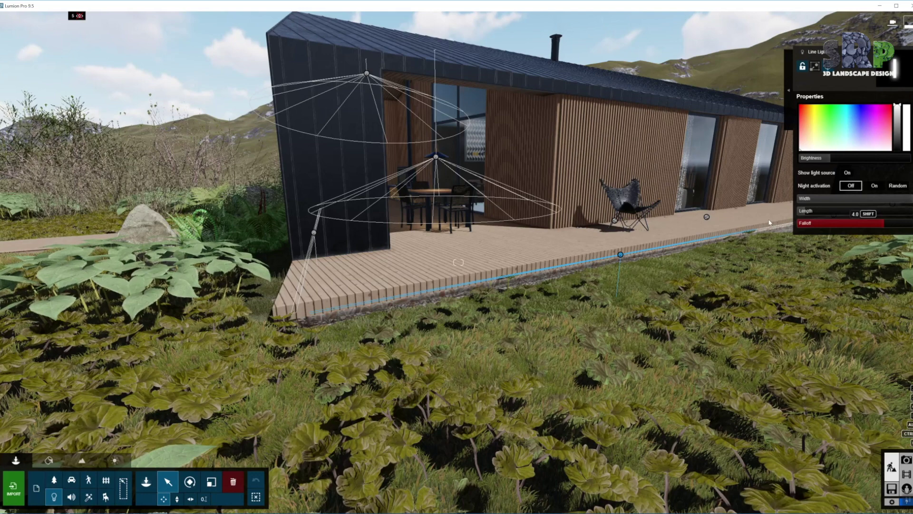
{"action": "left_click", "coordinate": [906, 460]}
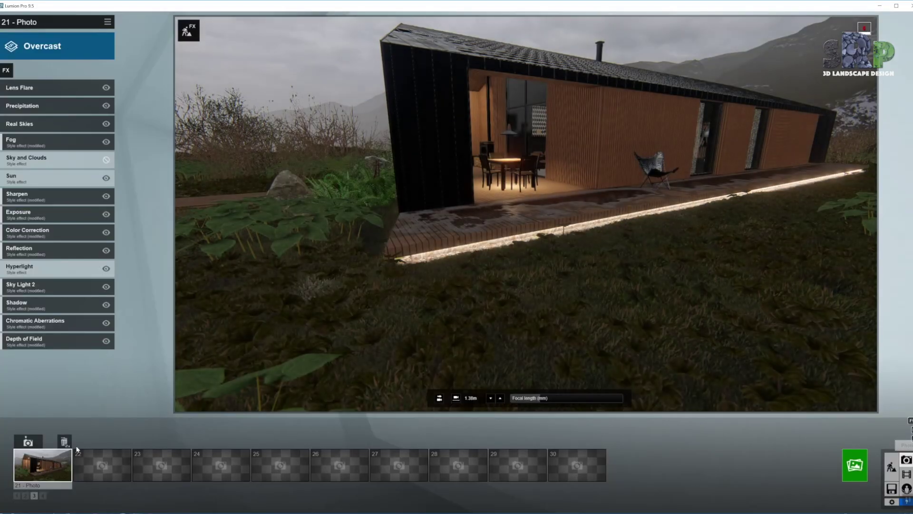
Restore photo 21's saved camera and toggle spotlight shadows on and back off.
{"action": "left_click", "coordinate": [62, 461]}
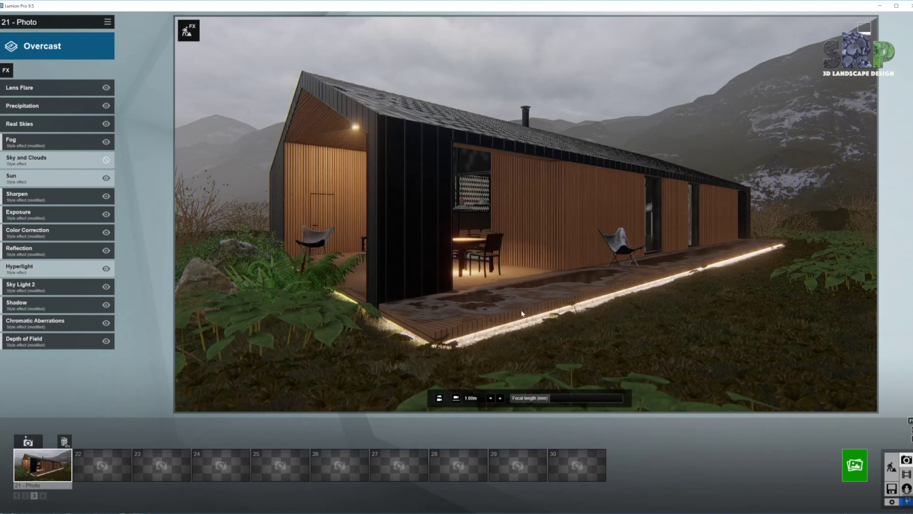
{"action": "key", "text": "u"}
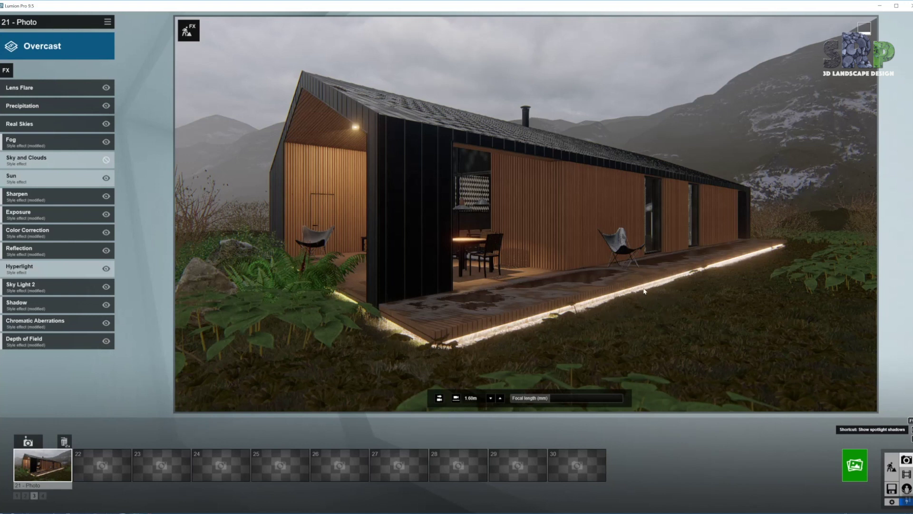
{"action": "key", "text": "F9"}
{"action": "key", "text": "F9"}
{"action": "key", "text": "F9"}
Return to Build mode and show the hidden wall uplights on layer 4.
{"action": "left_click", "coordinate": [891, 466]}
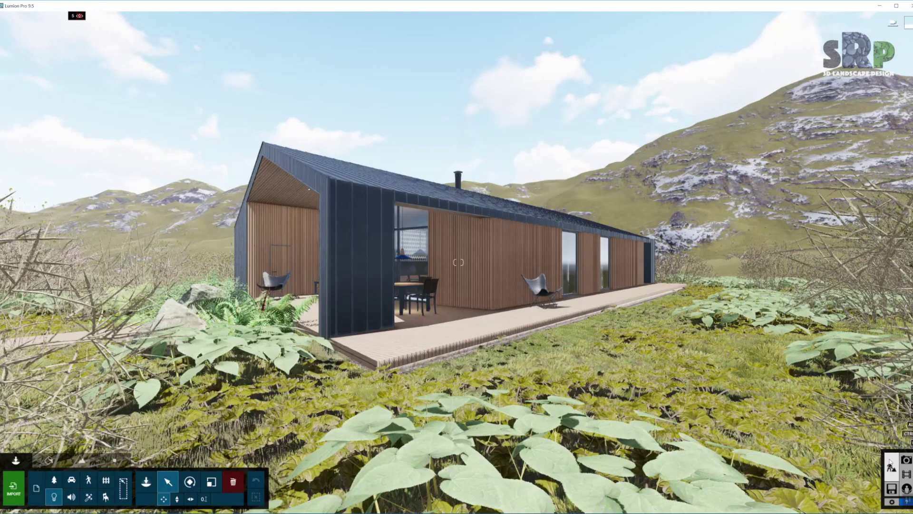
{"action": "mouse_move", "coordinate": [62, 18]}
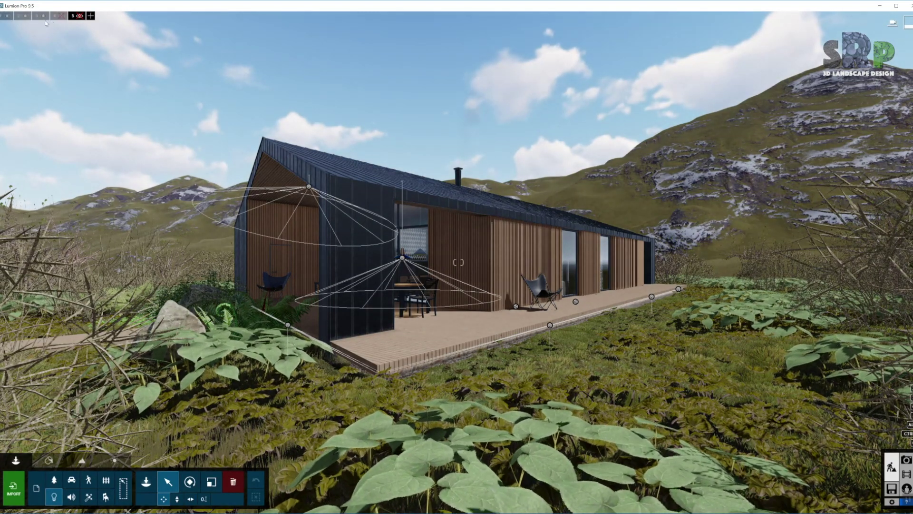
{"action": "left_click", "coordinate": [61, 16]}
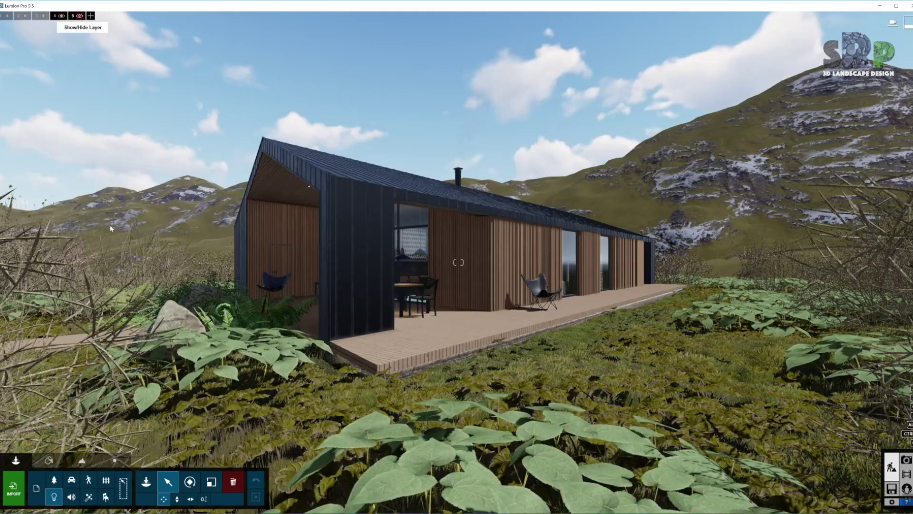
Select wall uplight Lamp07, widen its cone angle to 2.5 rad, and preview the photo.
{"action": "key", "text": "w"}
{"action": "right_click_drag", "start_coordinate": [613, 299], "coordinate": [709, 299]}
{"action": "key", "text": "w"}
{"action": "right_click_drag", "start_coordinate": [459, 262], "coordinate": [390, 242]}
{"action": "key", "text": "s"}
{"action": "key", "text": "s"}
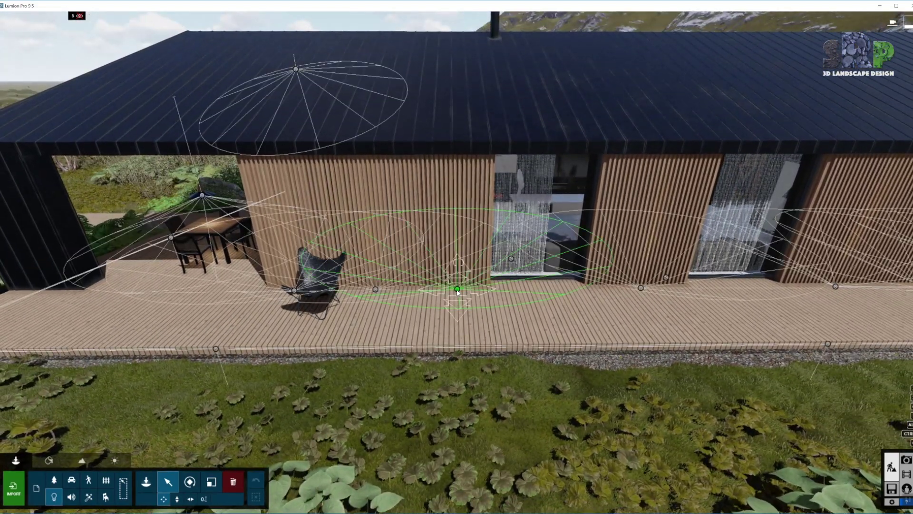
{"action": "right_click_drag", "start_coordinate": [457, 295], "coordinate": [275, 298]}
{"action": "key", "text": "d"}
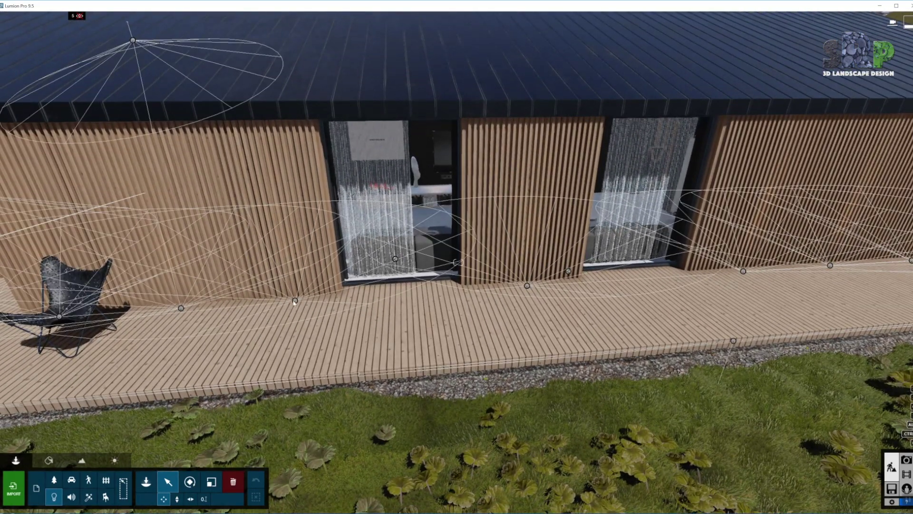
{"action": "left_click", "coordinate": [295, 300]}
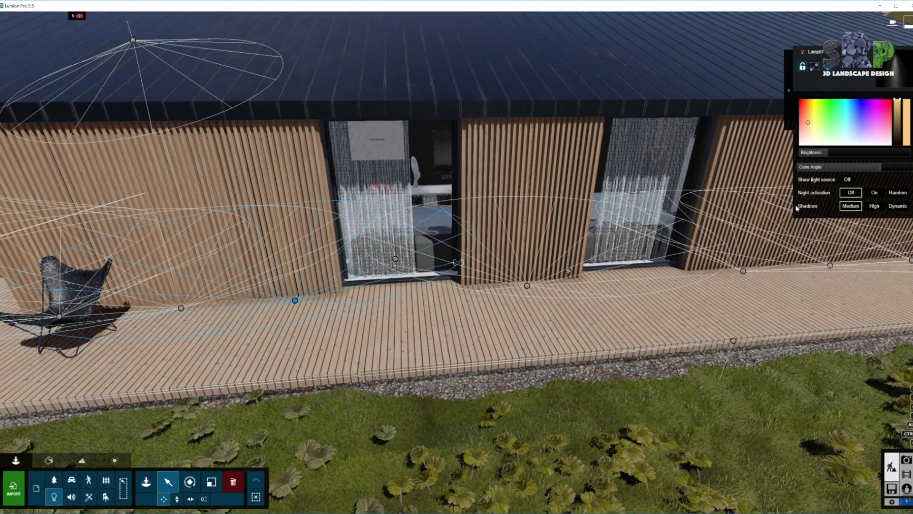
{"action": "mouse_move", "coordinate": [828, 155]}
{"action": "left_click_drag", "start_coordinate": [883, 168], "coordinate": [880, 166]}
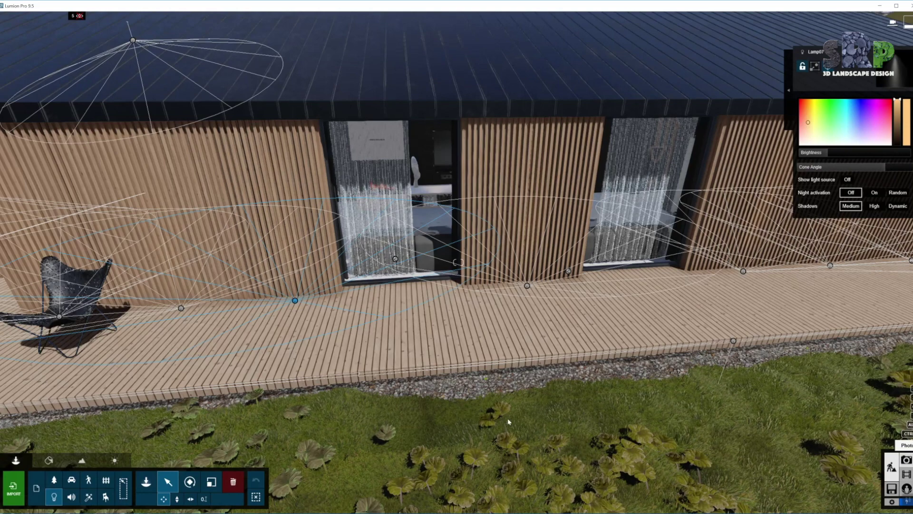
{"action": "left_click", "coordinate": [906, 460]}
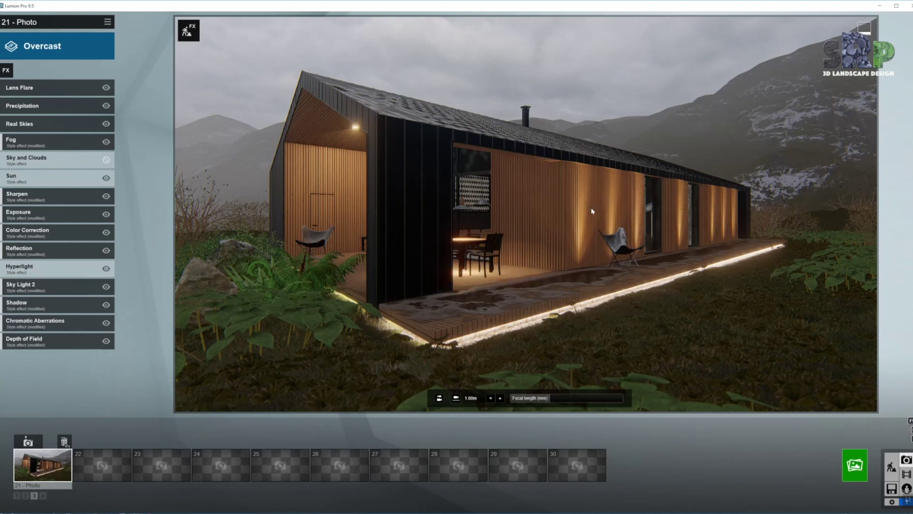
Enable spotlight shadows in the photo 21 preview to show the uplight beams on the facade.
{"action": "key", "text": "F9"}
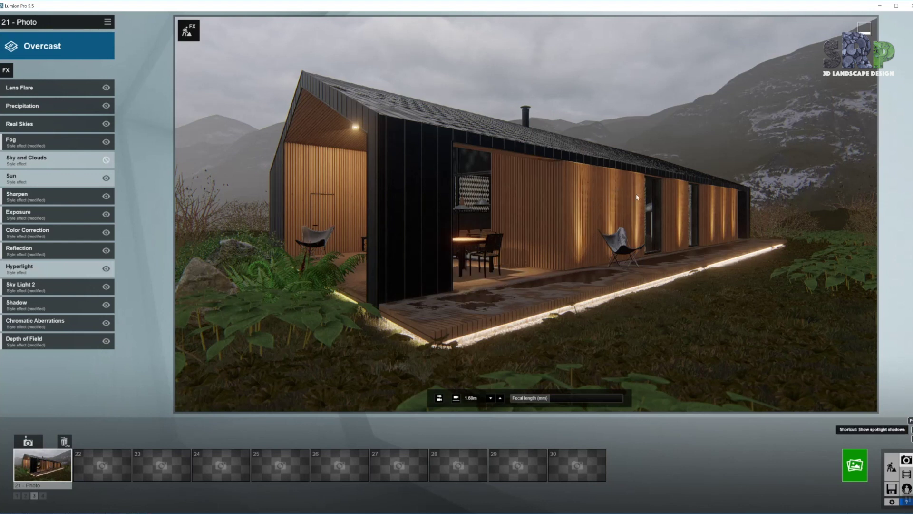
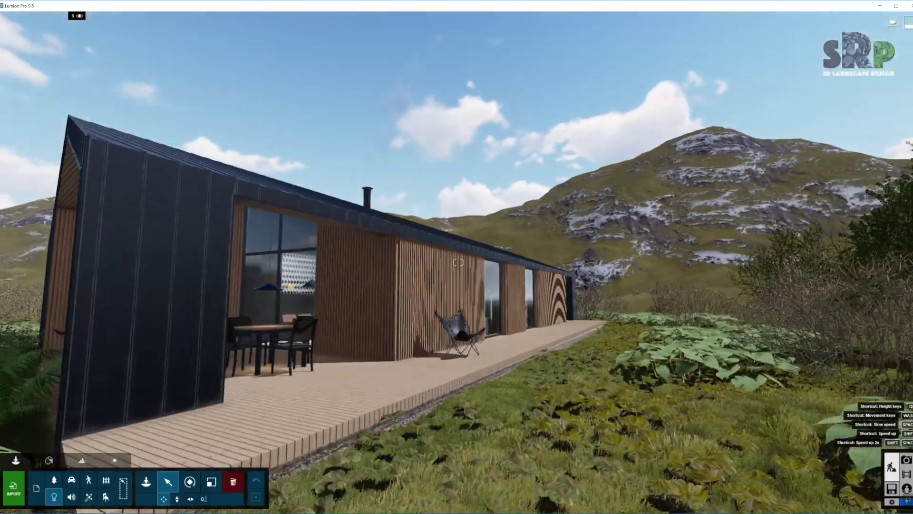
Fly into the cabin's living room and select interior lamp Lamp24.
{"action": "key", "text": "w"}
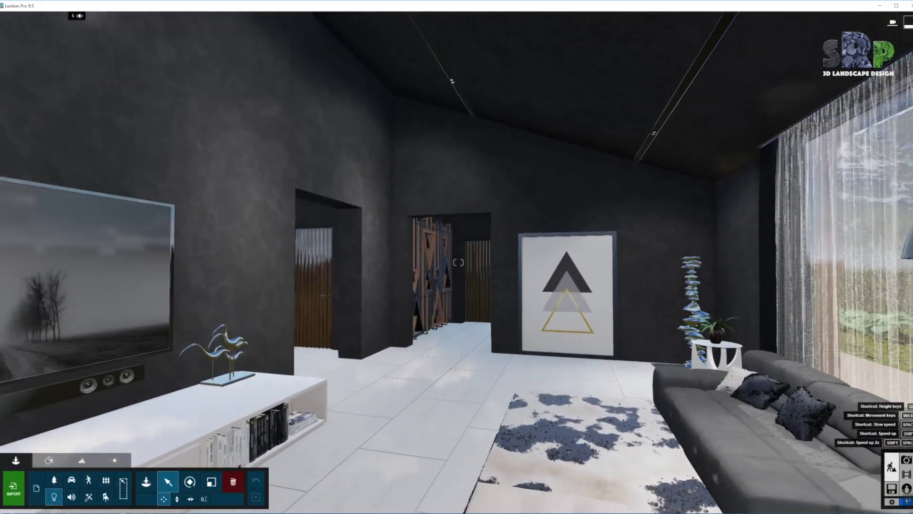
{"action": "key", "text": "w"}
{"action": "right_click_drag", "start_coordinate": [456, 261], "coordinate": [536, 252]}
{"action": "key", "text": "s"}
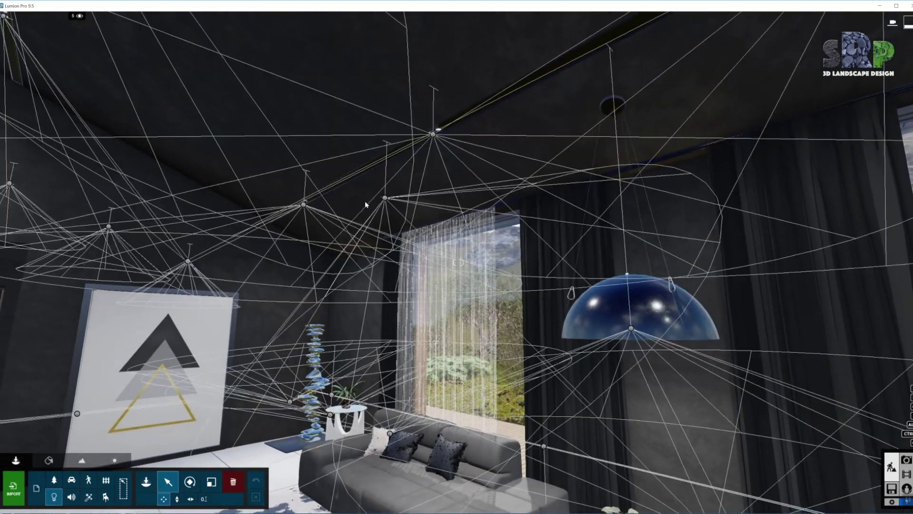
{"action": "left_click", "coordinate": [386, 198]}
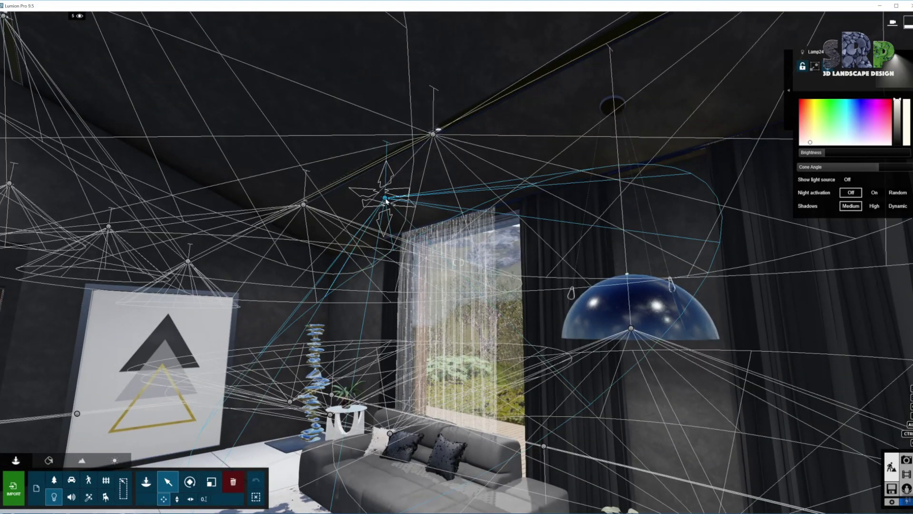
Turn the view toward the windows and dome lamp and nudge Lamp24's light colour slightly.
{"action": "right_click_drag", "start_coordinate": [523, 276], "coordinate": [581, 181]}
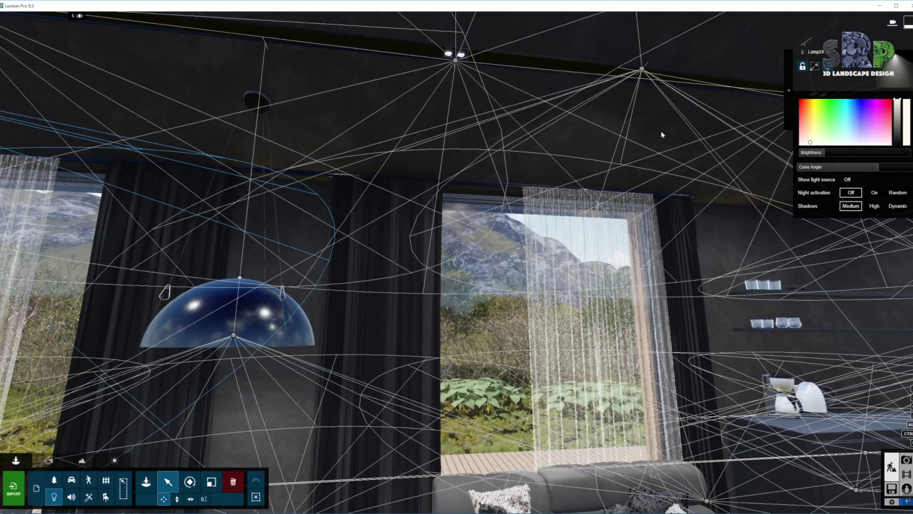
{"action": "right_click_drag", "start_coordinate": [641, 77], "coordinate": [604, 87]}
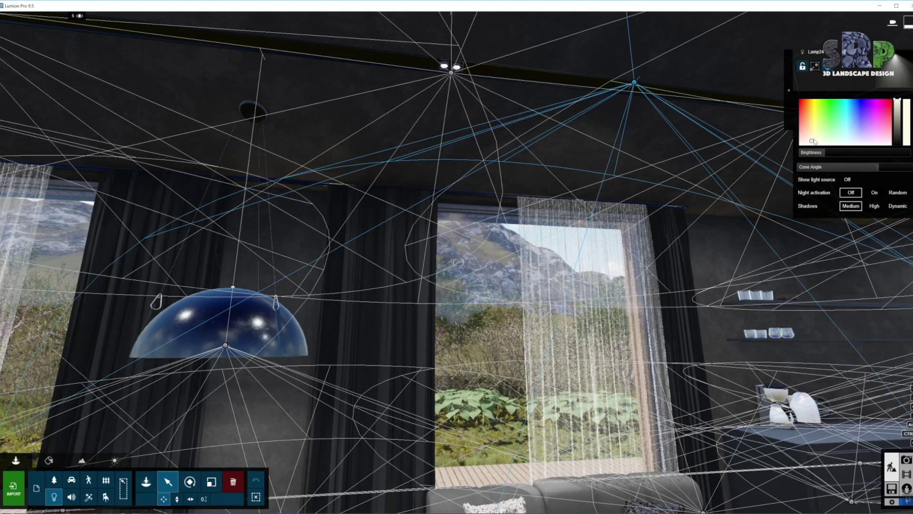
{"action": "left_click_drag", "start_coordinate": [812, 142], "coordinate": [810, 143]}
{"action": "mouse_move", "coordinate": [826, 153]}
Frame the cabin from the deck, raise Lamp24's brightness to 75.8, and switch to Photo mode.
{"action": "key", "text": "s"}
{"action": "right_click_drag", "start_coordinate": [573, 263], "coordinate": [218, 228]}
{"action": "key", "text": "w"}
{"action": "key", "text": "w"}
{"action": "key", "text": "s"}
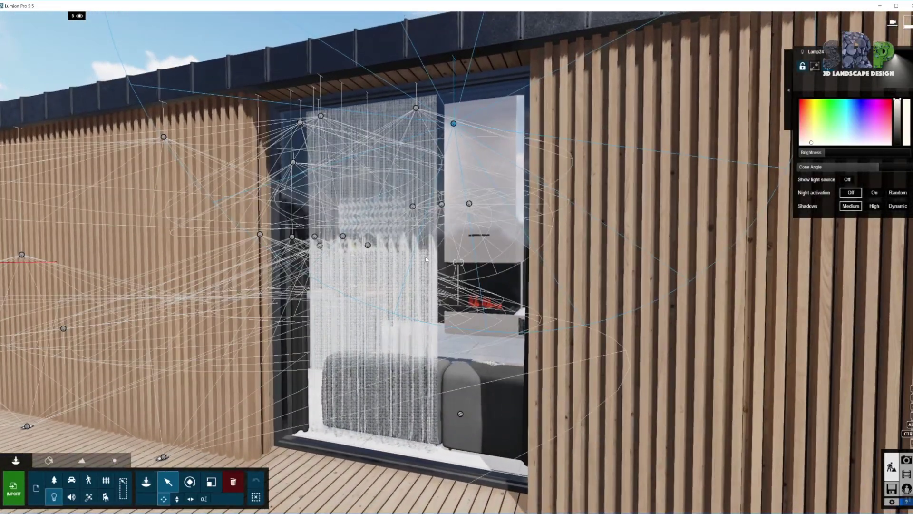
{"action": "right_click_drag", "start_coordinate": [28, 362], "coordinate": [101, 416]}
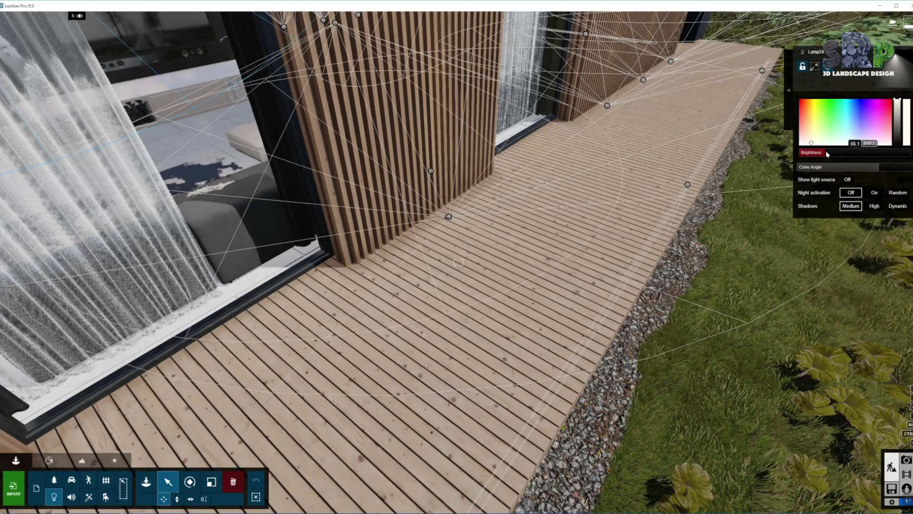
{"action": "left_click", "coordinate": [827, 152]}
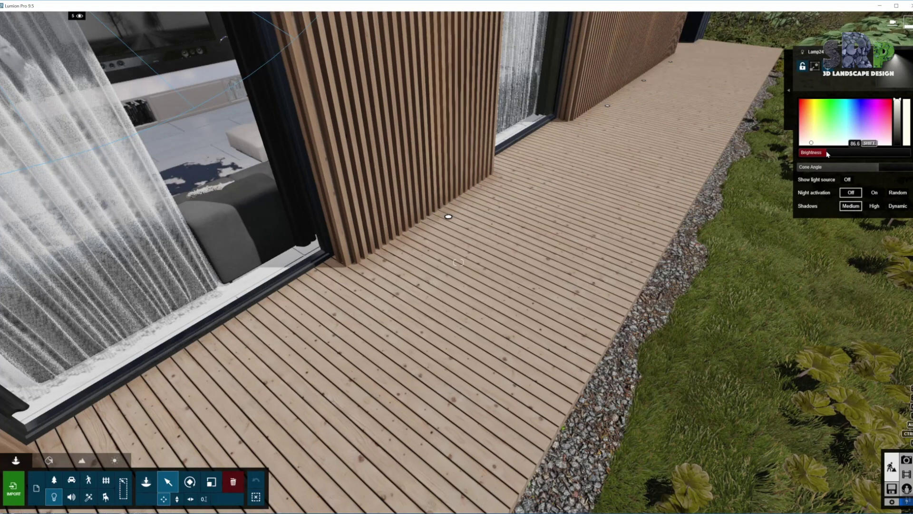
{"action": "left_click", "coordinate": [906, 459]}
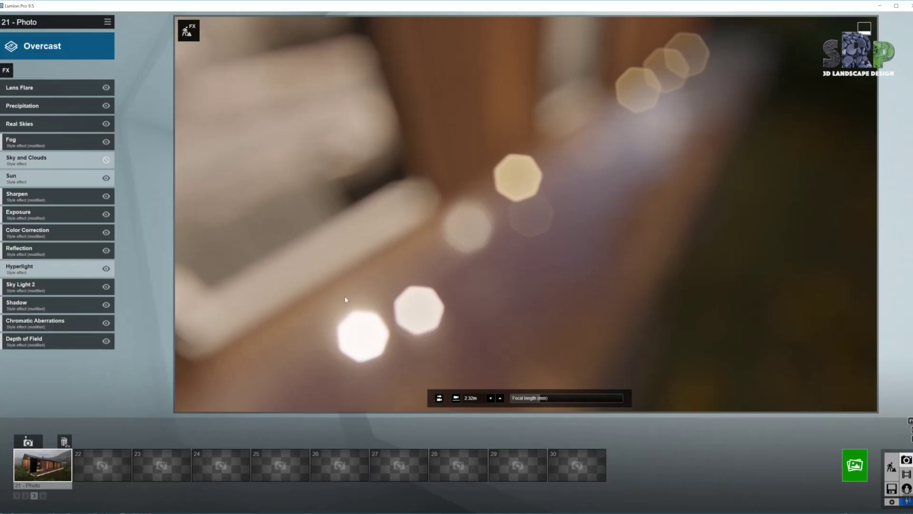
Restore photo 21's saved cabin camera and turn on spotlight shadows with F8.
{"action": "left_click", "coordinate": [59, 461]}
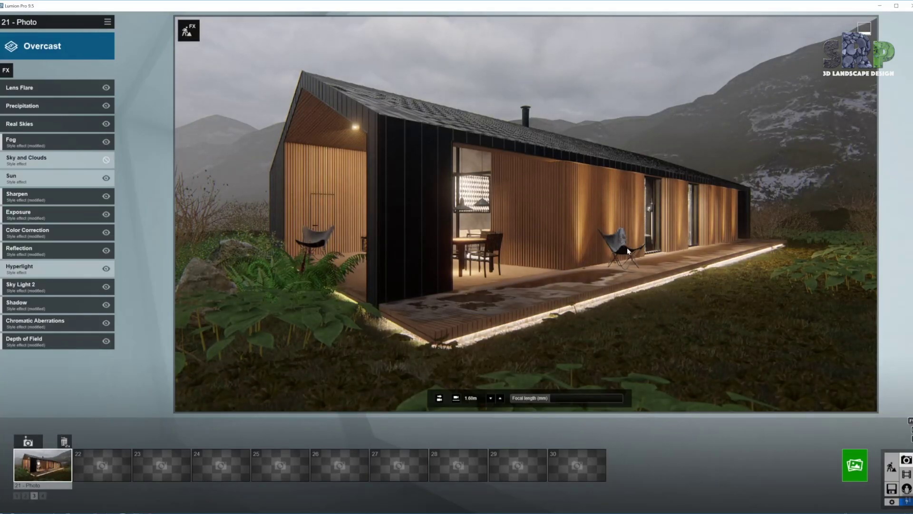
{"action": "key", "text": "F8"}
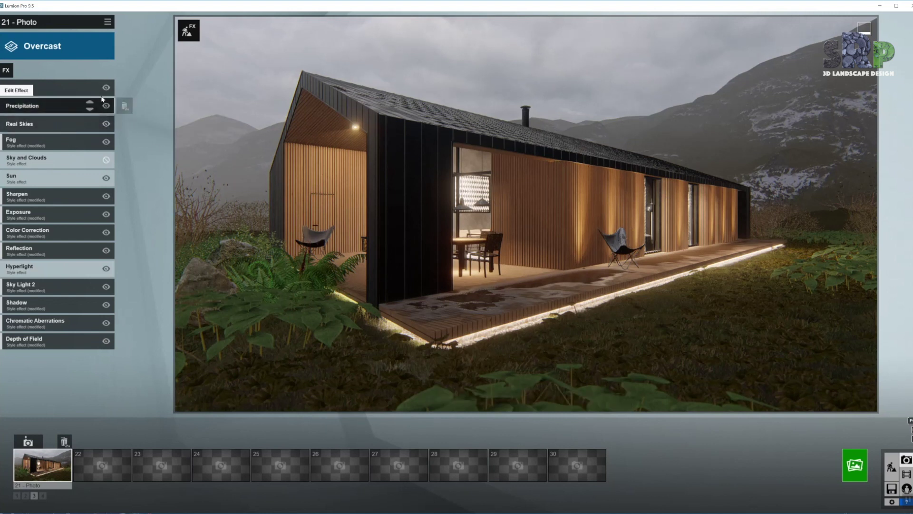
{"action": "left_click", "coordinate": [66, 91]}
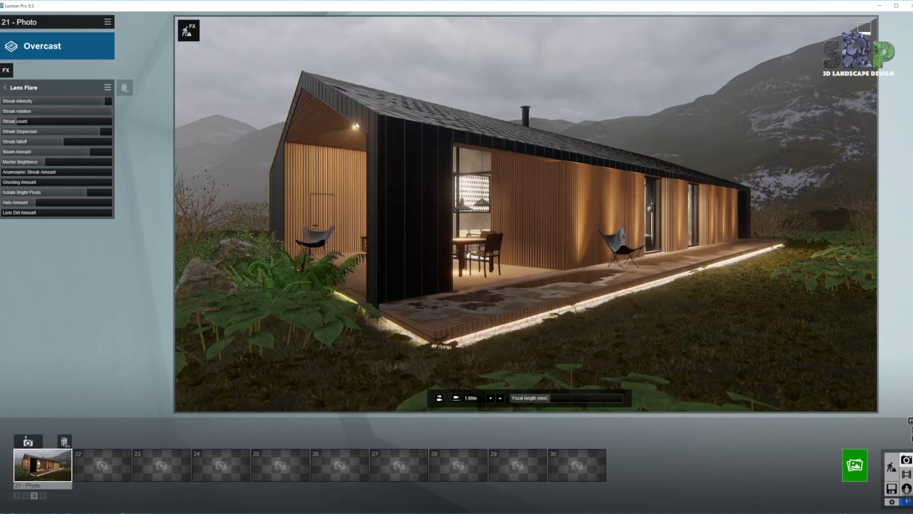
{"action": "mouse_move", "coordinate": [32, 165]}
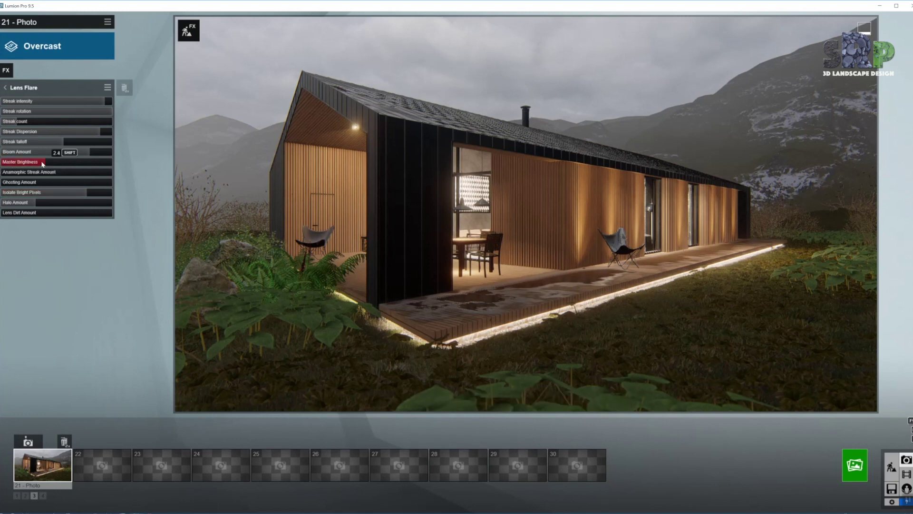
{"action": "mouse_move", "coordinate": [26, 195]}
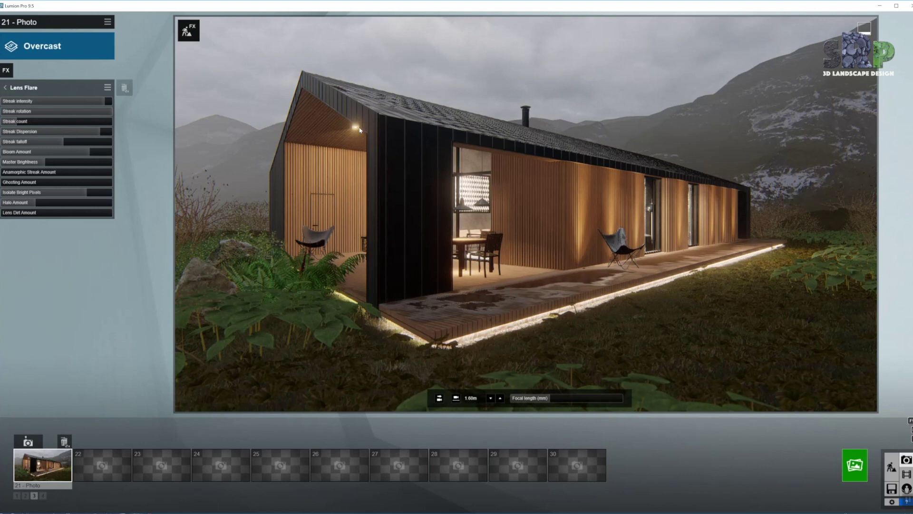
{"action": "left_click", "coordinate": [6, 86]}
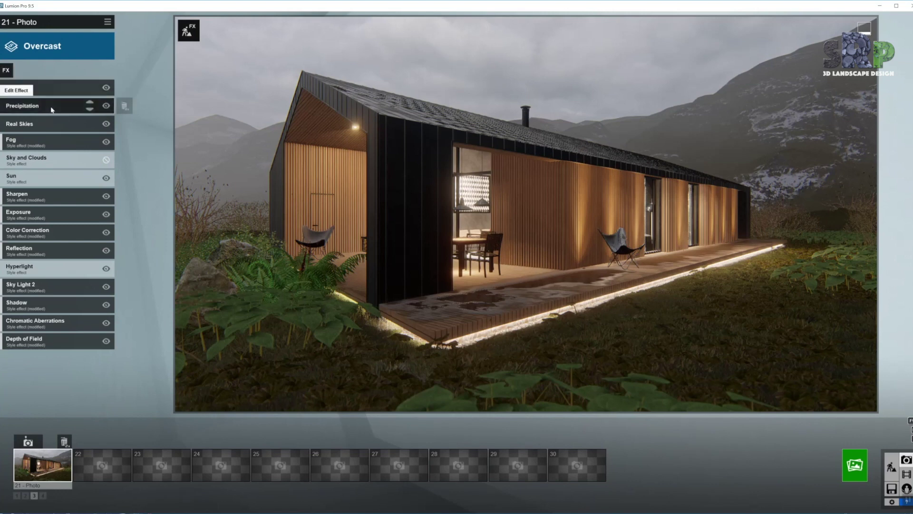
Set the Precipitation effect's Phase to 0.8, down from 0.9.
{"action": "left_click", "coordinate": [67, 106]}
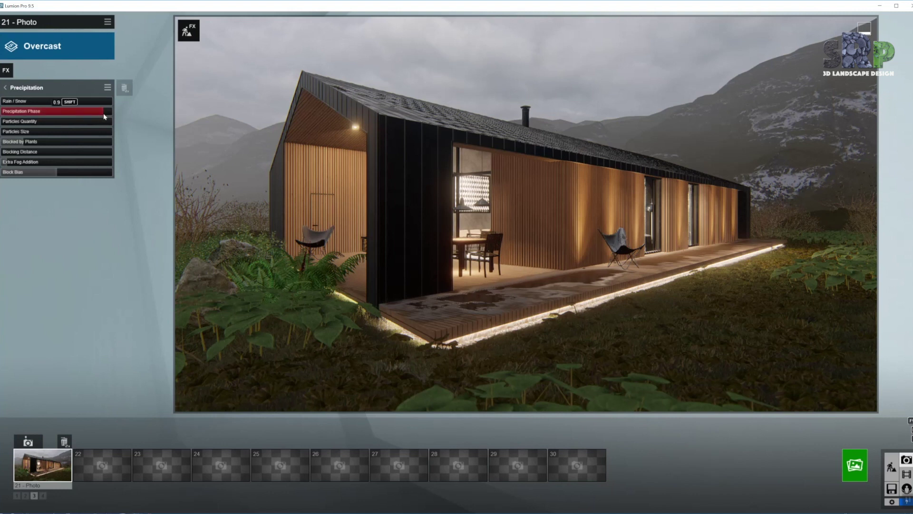
{"action": "mouse_move", "coordinate": [103, 114]}
{"action": "left_mouse_down"}
{"action": "mouse_move", "coordinate": [67, 117]}
{"action": "mouse_move", "coordinate": [101, 113]}
{"action": "left_mouse_up"}
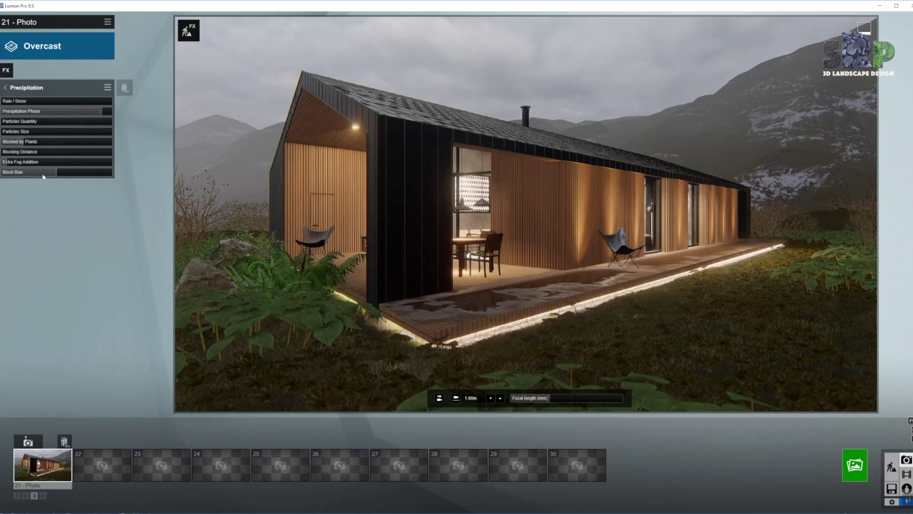
{"action": "left_click", "coordinate": [5, 88]}
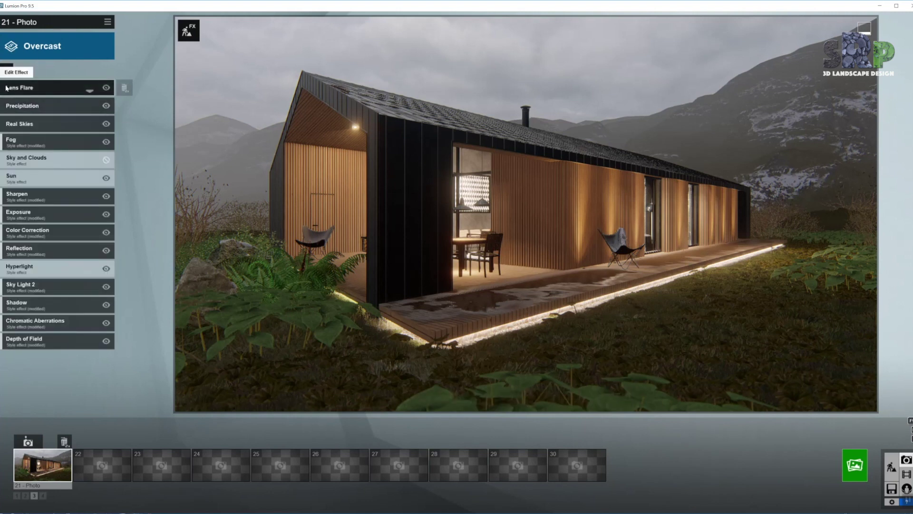
{"action": "left_click", "coordinate": [51, 128]}
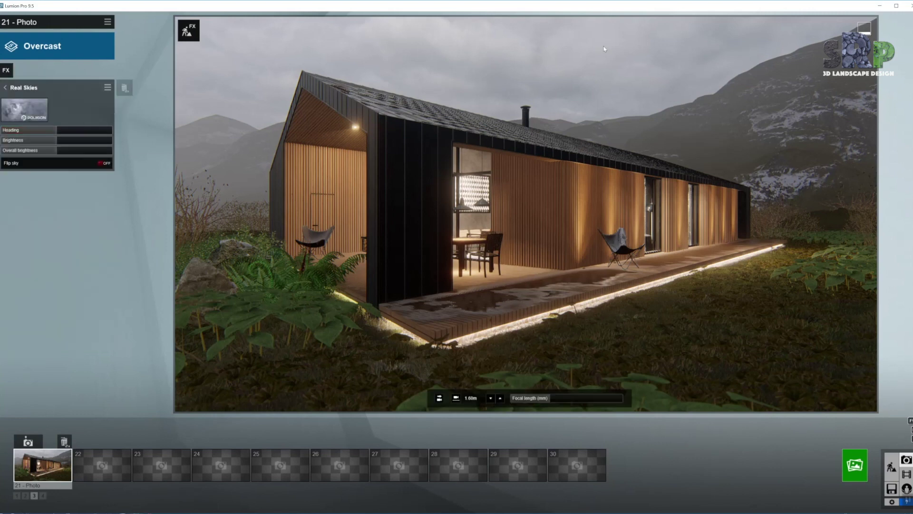
{"action": "left_click", "coordinate": [26, 110]}
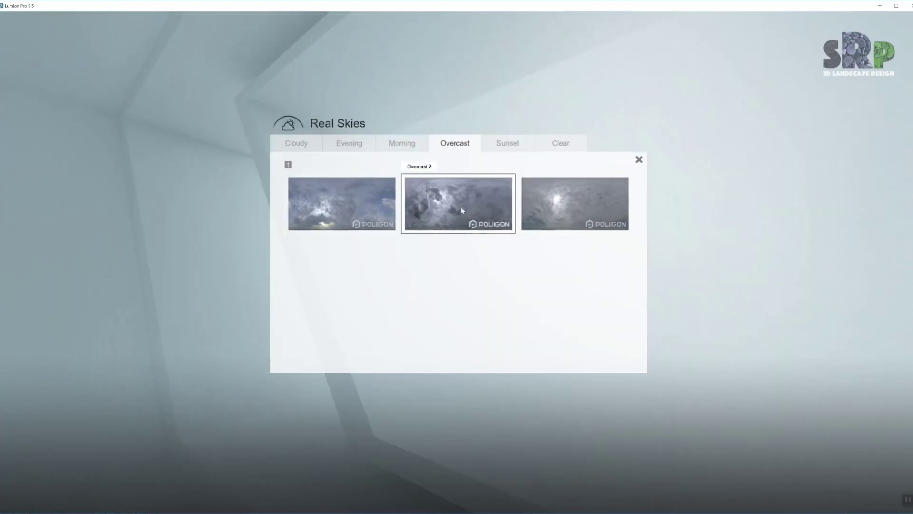
{"action": "left_click", "coordinate": [639, 159]}
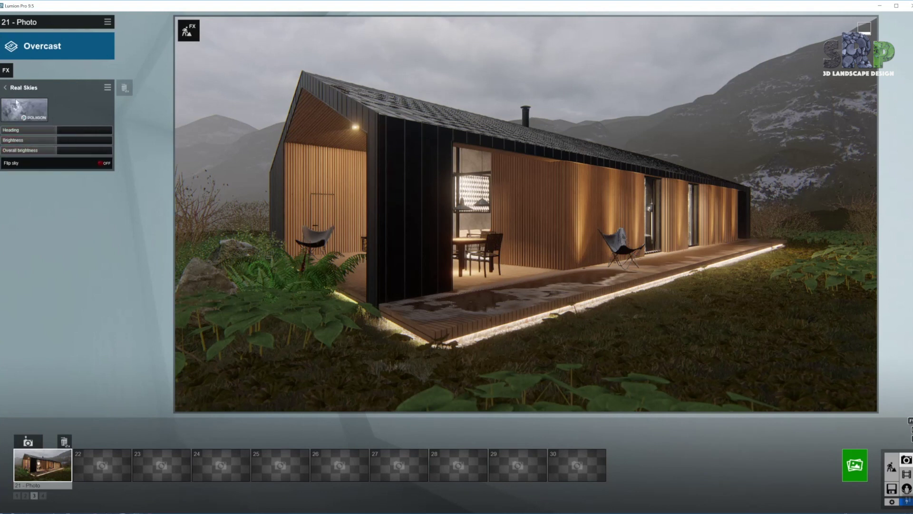
{"action": "left_click", "coordinate": [5, 89]}
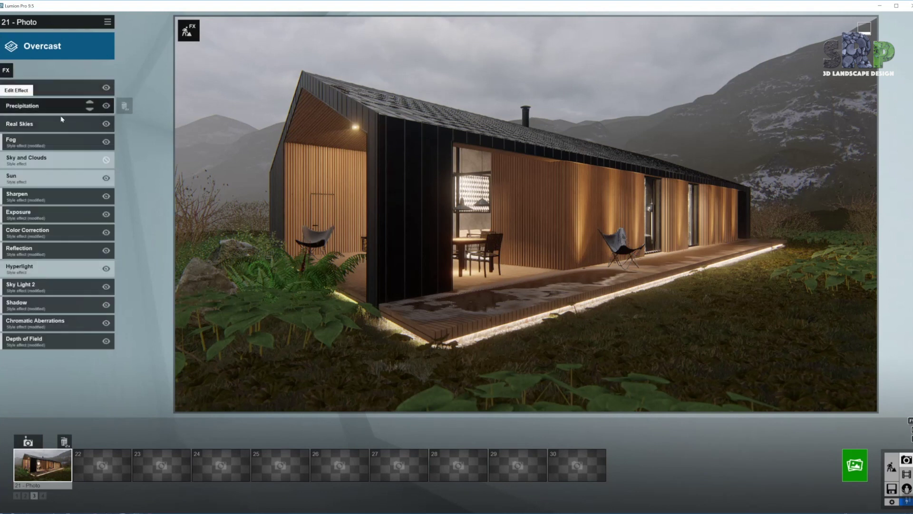
{"action": "left_click", "coordinate": [52, 142]}
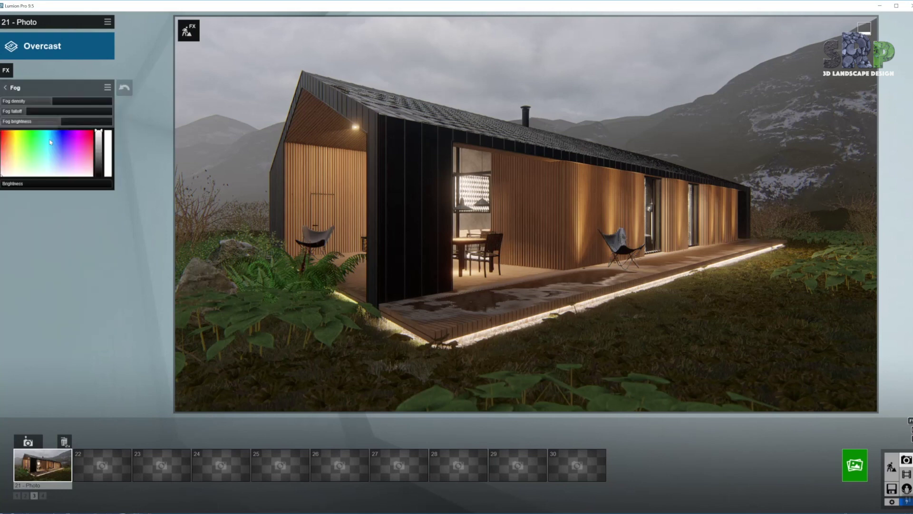
{"action": "mouse_move", "coordinate": [53, 102]}
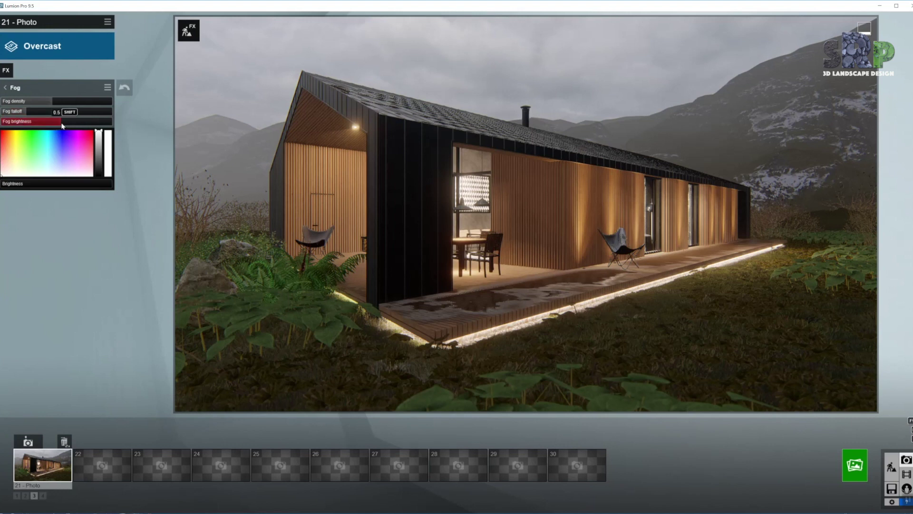
{"action": "left_click", "coordinate": [6, 88]}
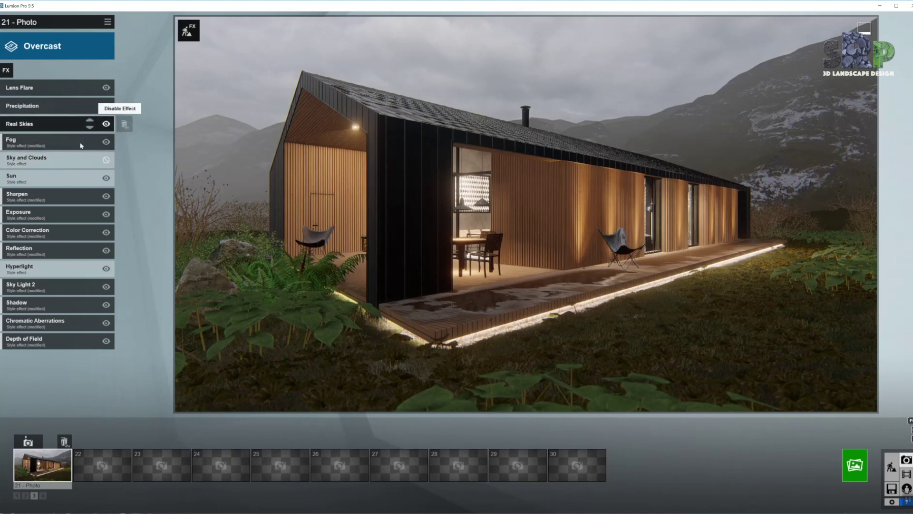
{"action": "left_click", "coordinate": [56, 183]}
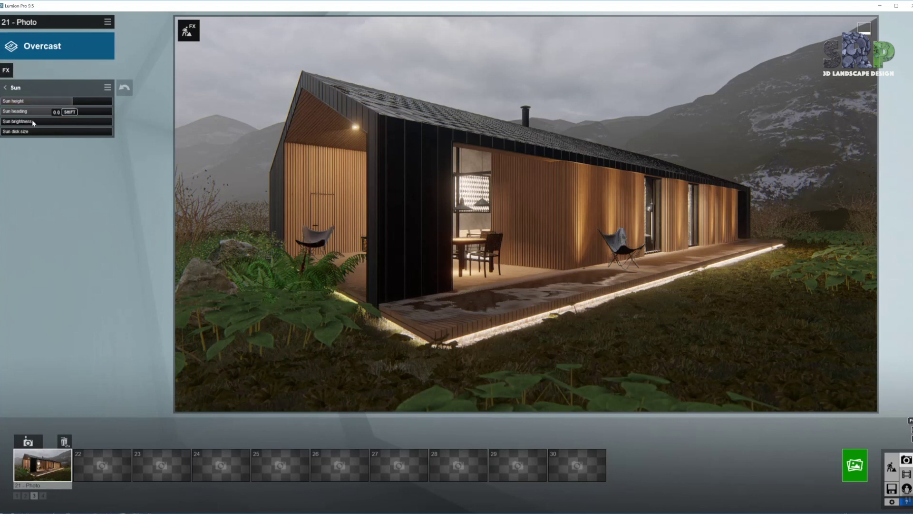
{"action": "left_click", "coordinate": [5, 88]}
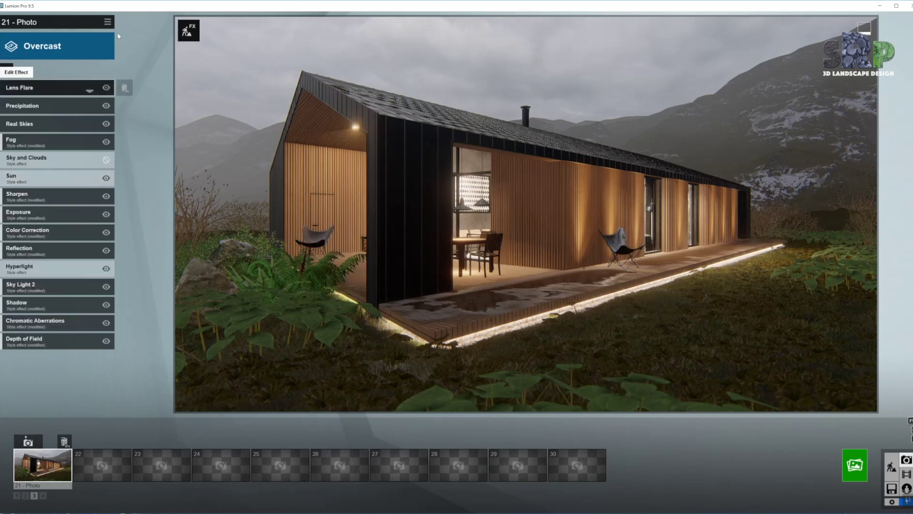
{"action": "left_click", "coordinate": [54, 194]}
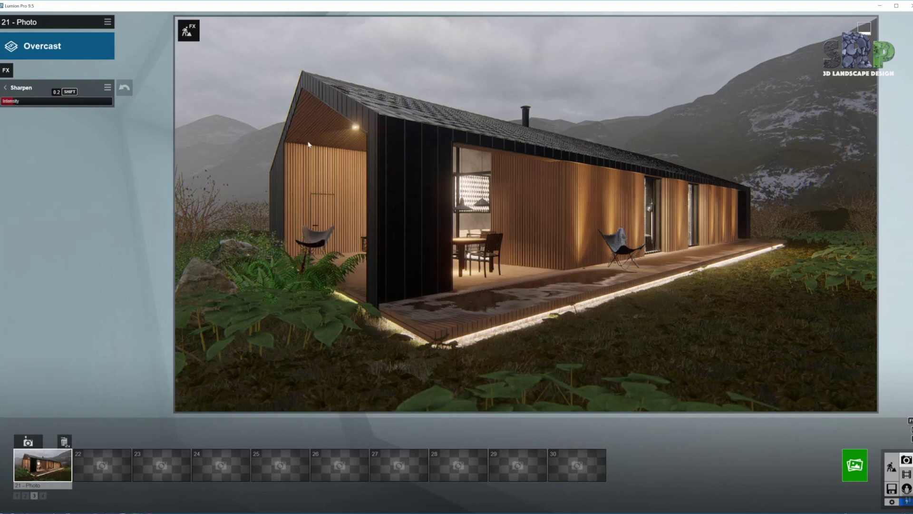
{"action": "left_click", "coordinate": [6, 89]}
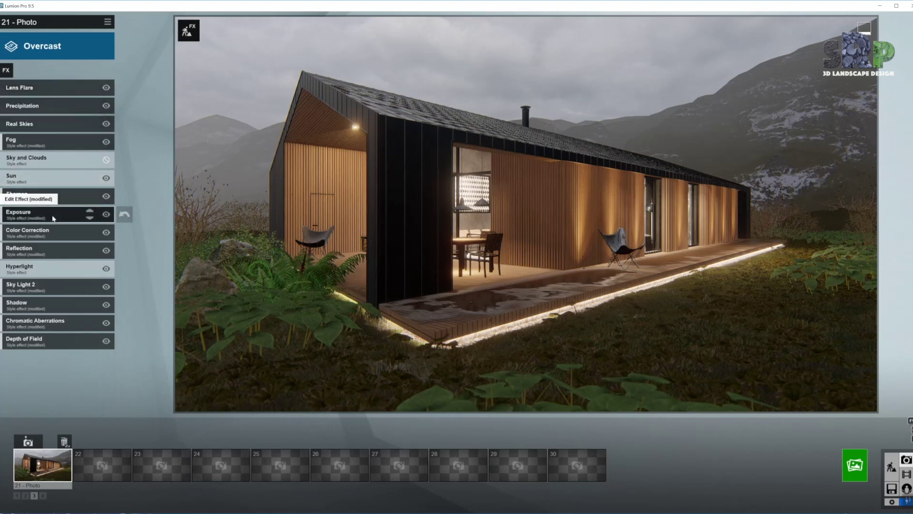
Nudge the Exposure effect's value down from 0.5 to about 0.48.
{"action": "left_click", "coordinate": [38, 214]}
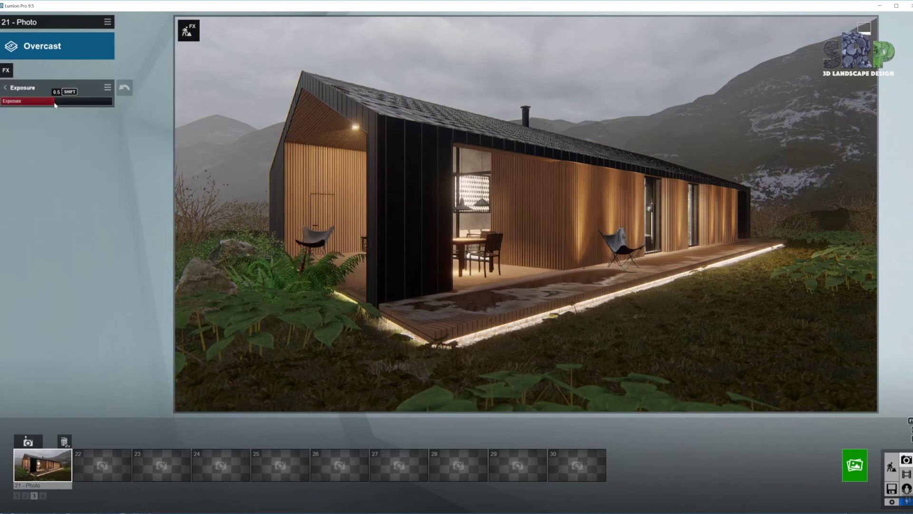
{"action": "left_click", "coordinate": [55, 103]}
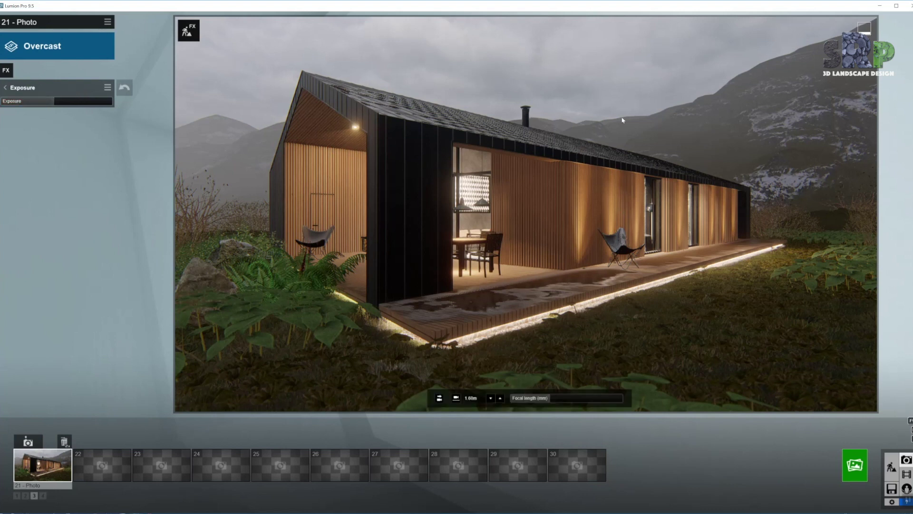
{"action": "left_click", "coordinate": [6, 87]}
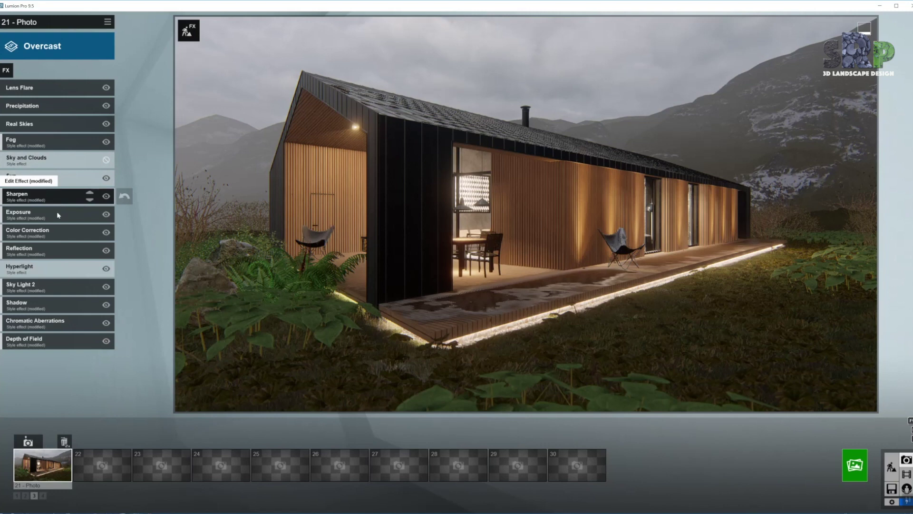
Open the Color Correction effect's slider panel for shot 21 to review it.
{"action": "left_click", "coordinate": [63, 233]}
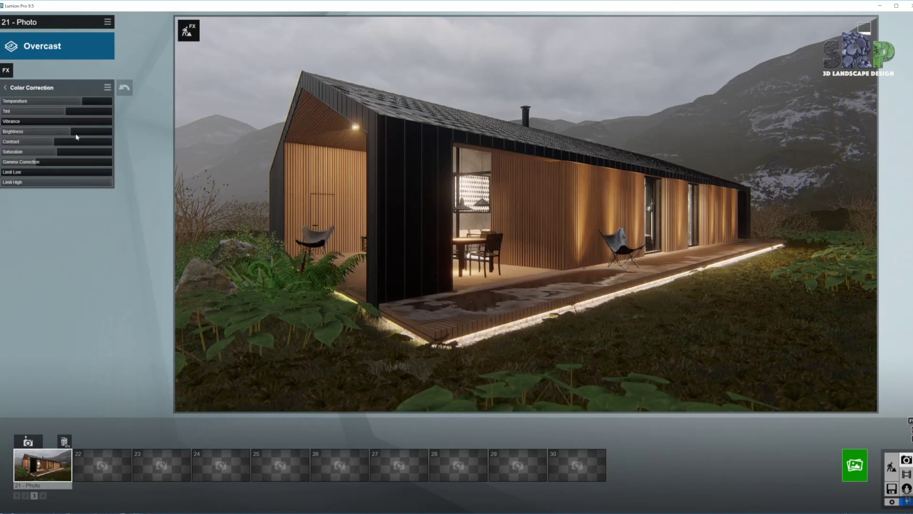
{"action": "mouse_move", "coordinate": [82, 101]}
Review and confirm the Reflection effect's planes on the deck and glazing.
{"action": "left_click", "coordinate": [6, 87]}
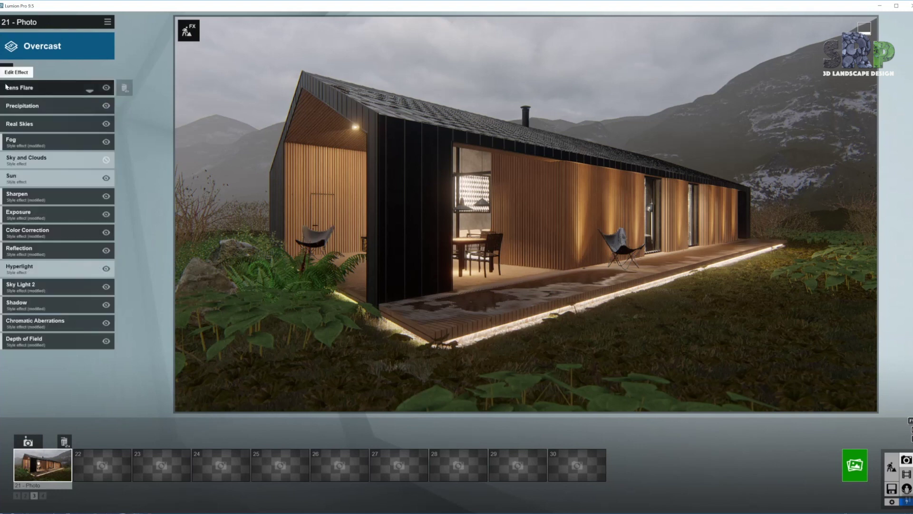
{"action": "left_click", "coordinate": [54, 252]}
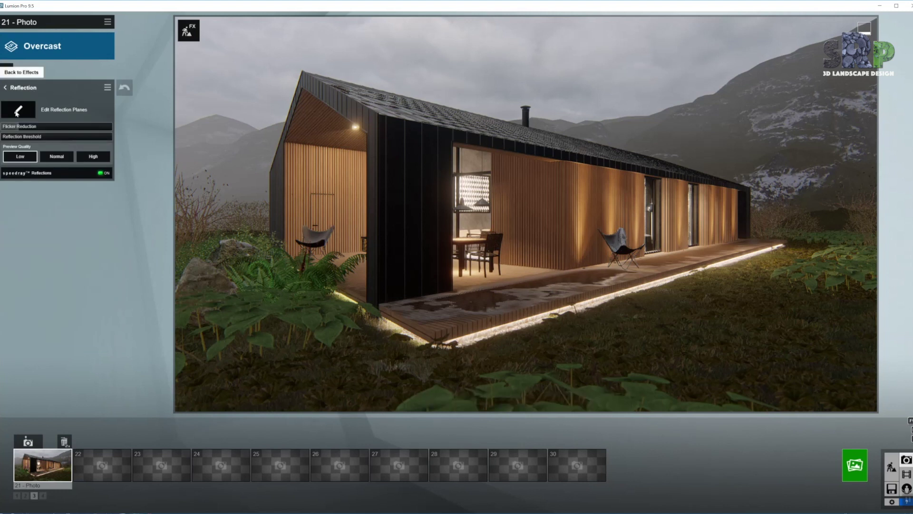
{"action": "left_click", "coordinate": [19, 109]}
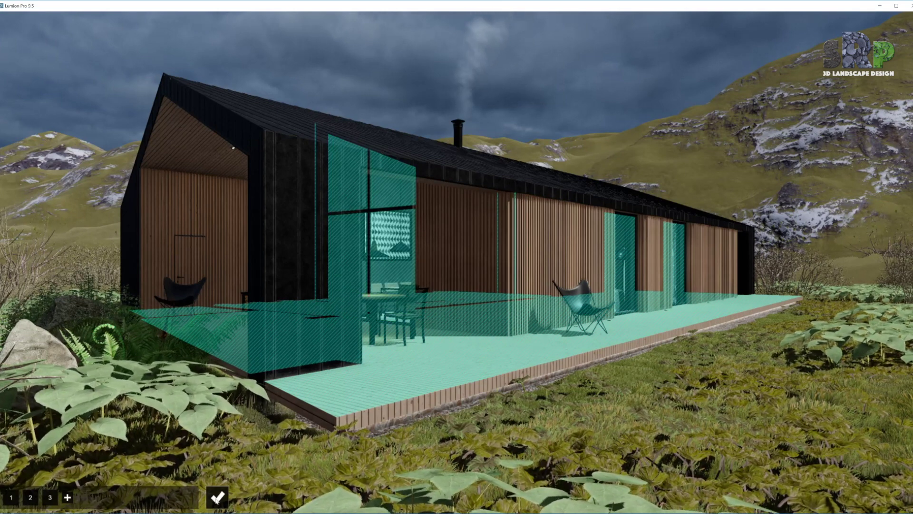
{"action": "left_click", "coordinate": [218, 497]}
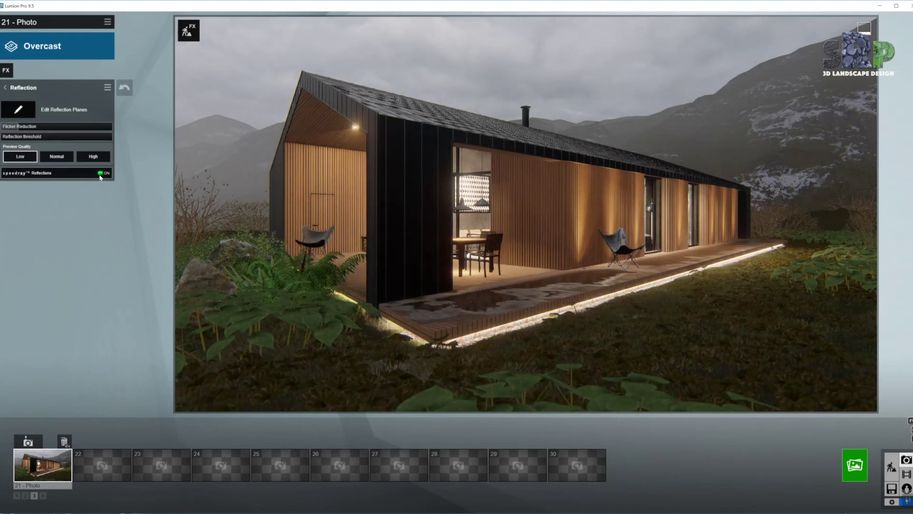
{"action": "left_click", "coordinate": [6, 88]}
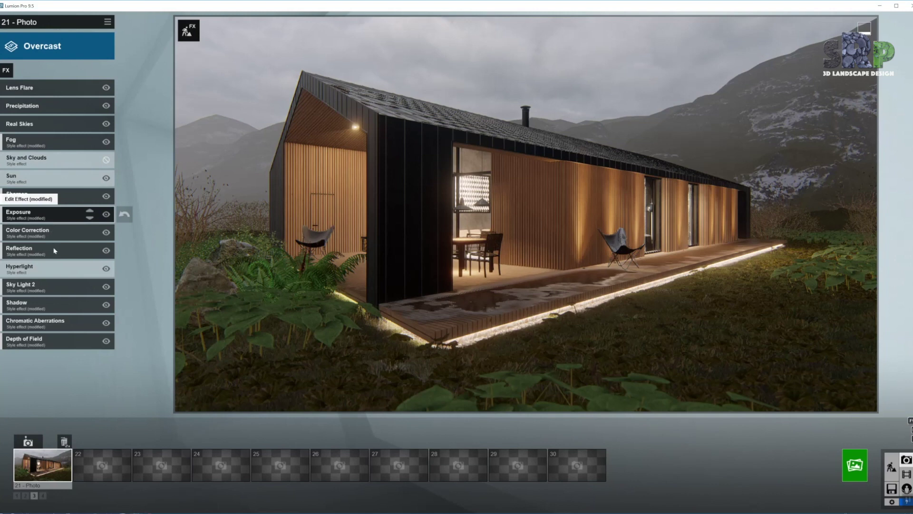
{"action": "left_click", "coordinate": [30, 267]}
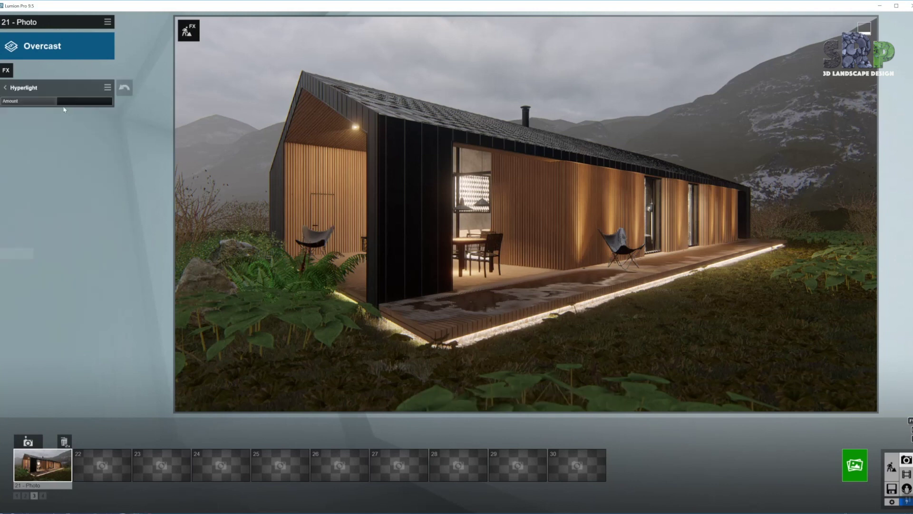
{"action": "left_click", "coordinate": [5, 87]}
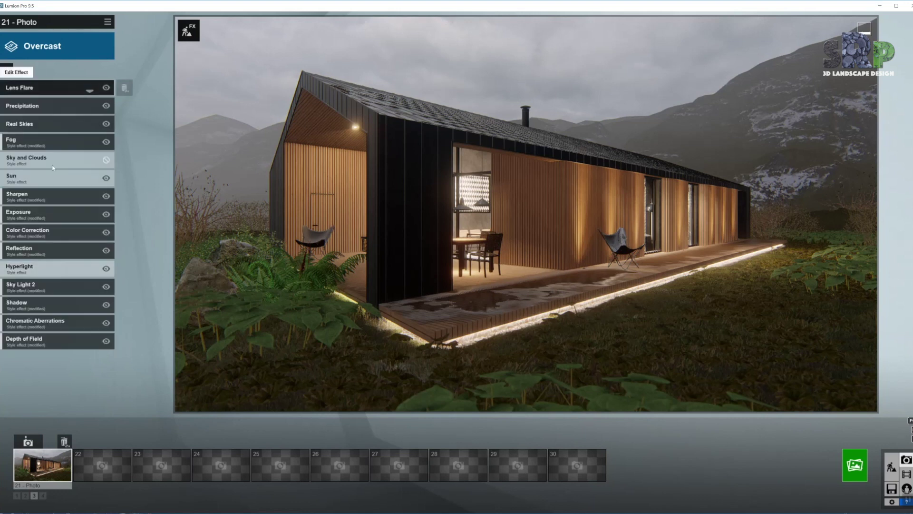
{"action": "left_click", "coordinate": [59, 293]}
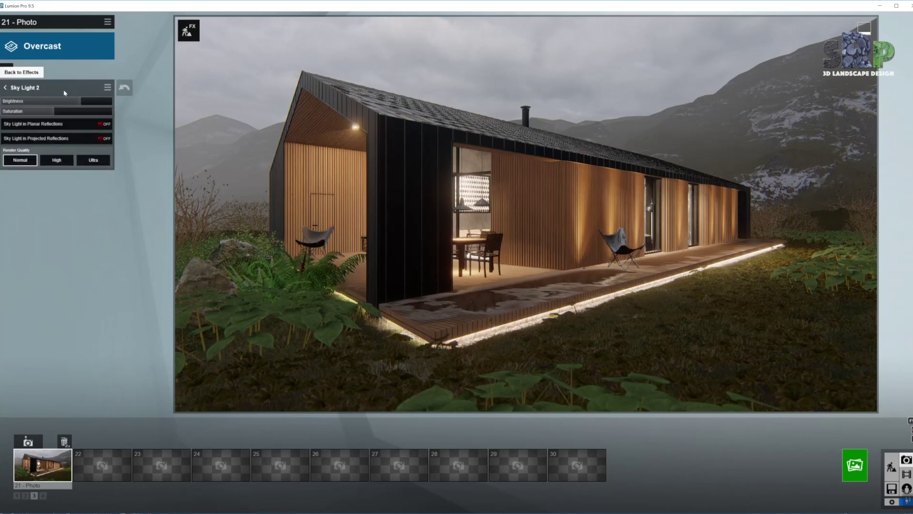
{"action": "mouse_move", "coordinate": [75, 100]}
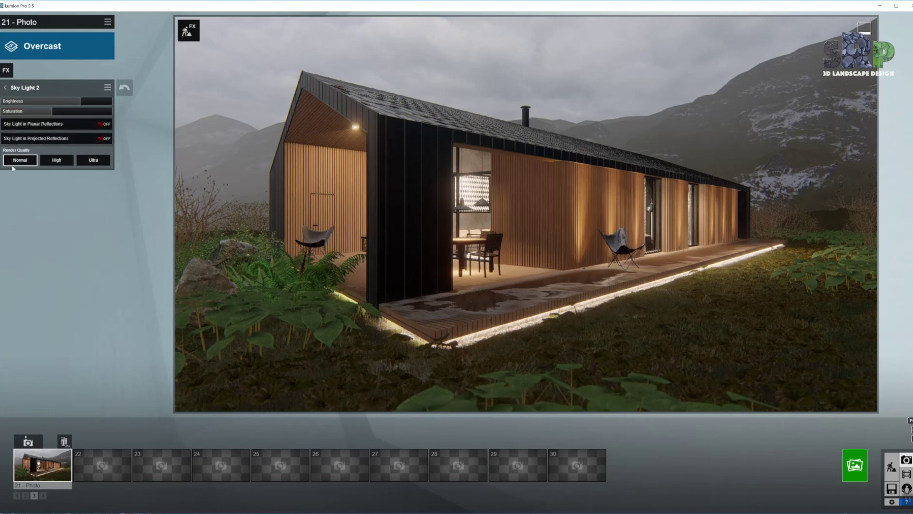
{"action": "left_click", "coordinate": [5, 88]}
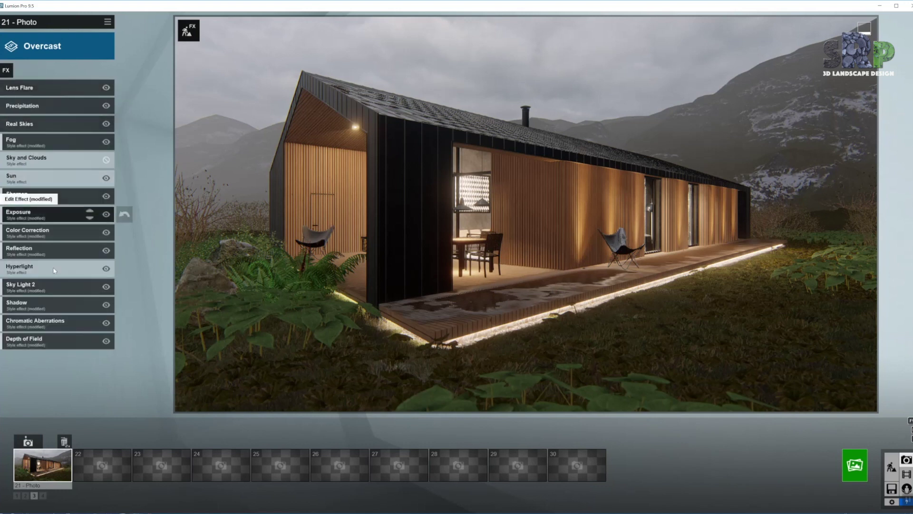
Set the Shadow effect's Interior/Exterior value to 0.8, up from 0.7.
{"action": "left_click", "coordinate": [59, 309]}
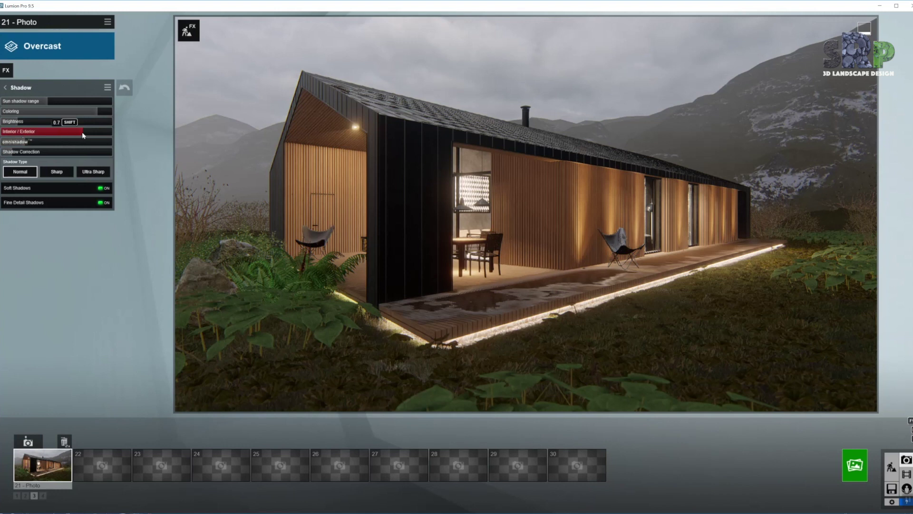
{"action": "left_click_drag", "start_coordinate": [83, 135], "coordinate": [88, 134]}
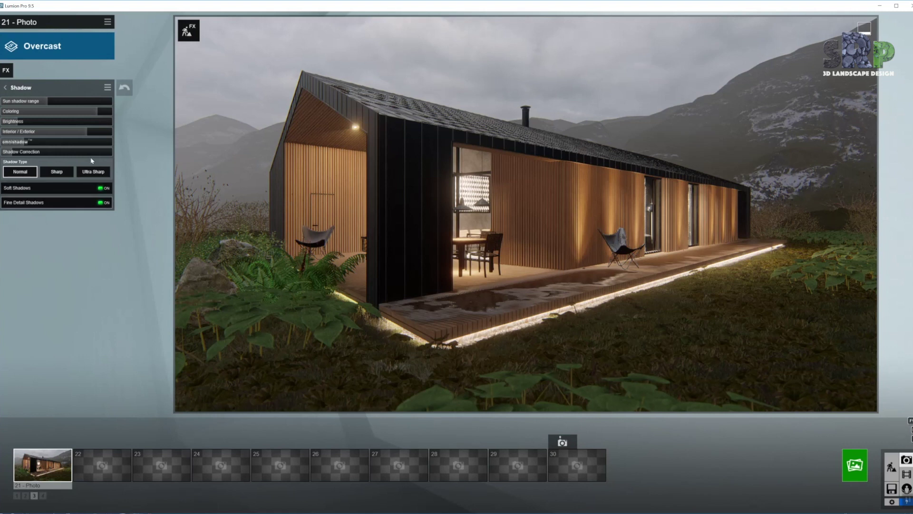
{"action": "left_click", "coordinate": [5, 87]}
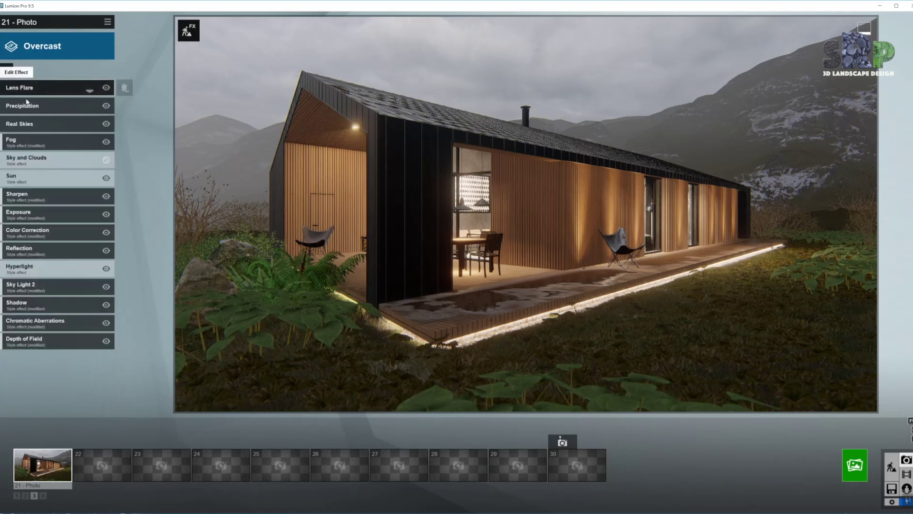
Increase the Depth of Field amount to 28.4.
{"action": "left_click", "coordinate": [69, 325]}
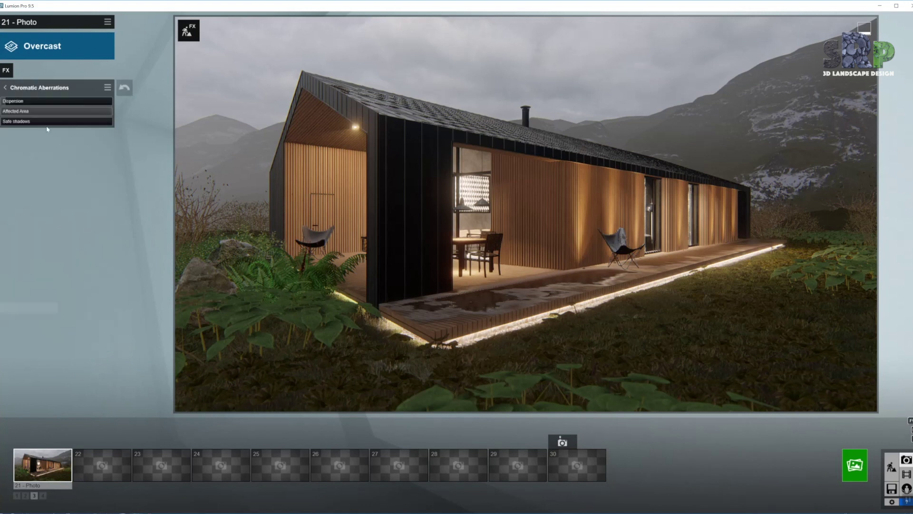
{"action": "left_click", "coordinate": [4, 88]}
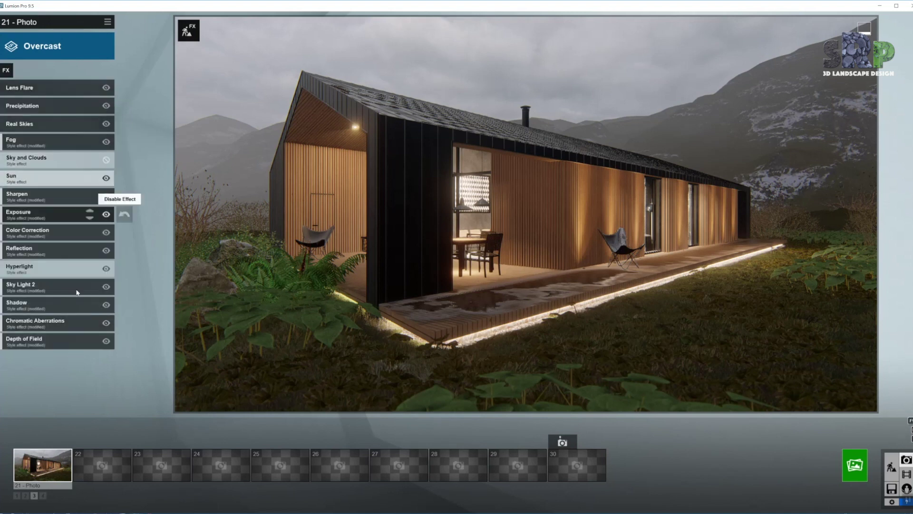
{"action": "left_click", "coordinate": [68, 338]}
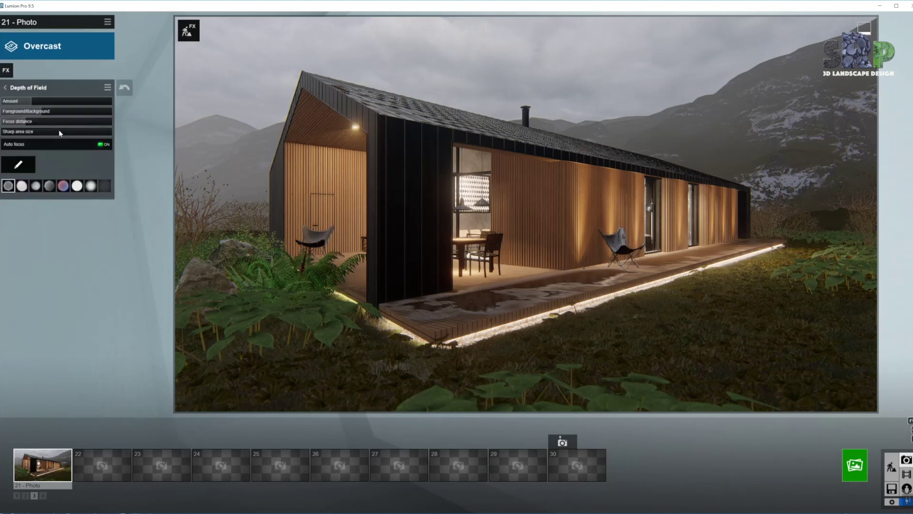
{"action": "mouse_move", "coordinate": [607, 385]}
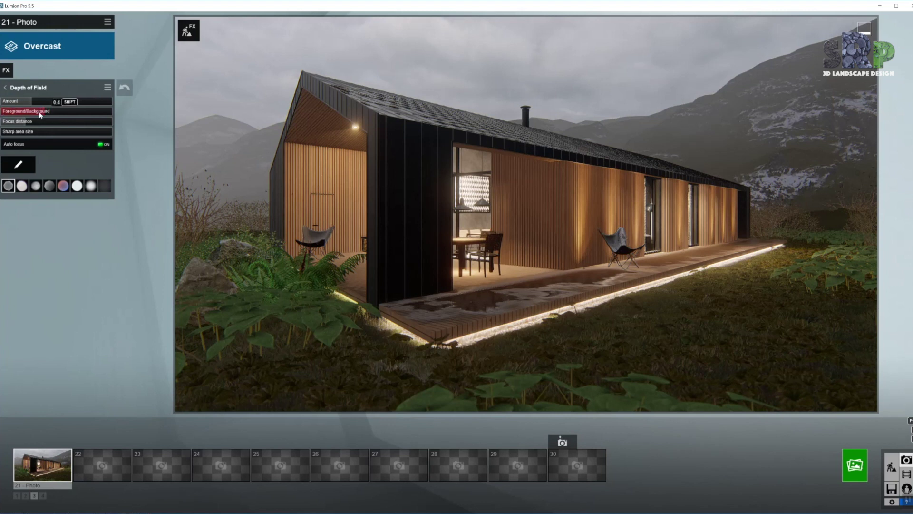
{"action": "mouse_move", "coordinate": [435, 375]}
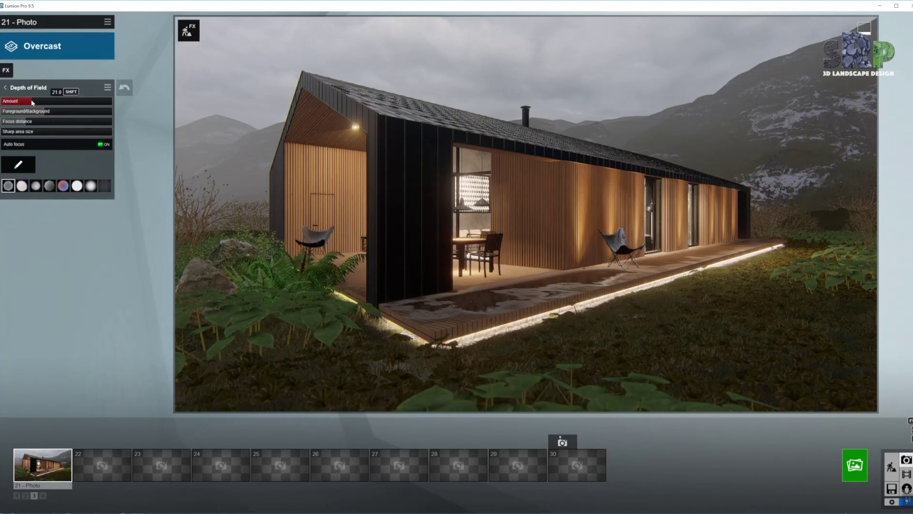
{"action": "left_click_drag", "start_coordinate": [32, 100], "coordinate": [38, 101]}
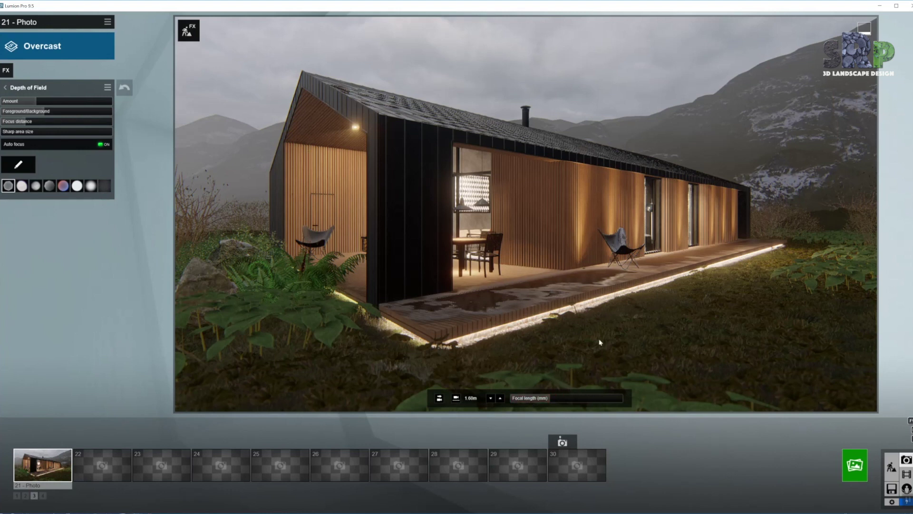
{"action": "left_click", "coordinate": [5, 87]}
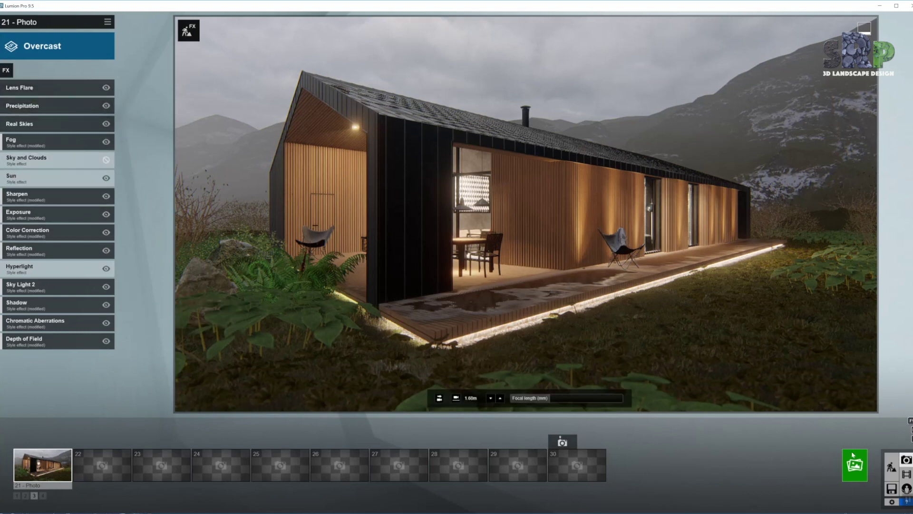
Render shot 21 at Desktop 1920x1080, overwriting the Scandinavian_Bungallow_Poster_1_12 JPG.
{"action": "left_click", "coordinate": [854, 466]}
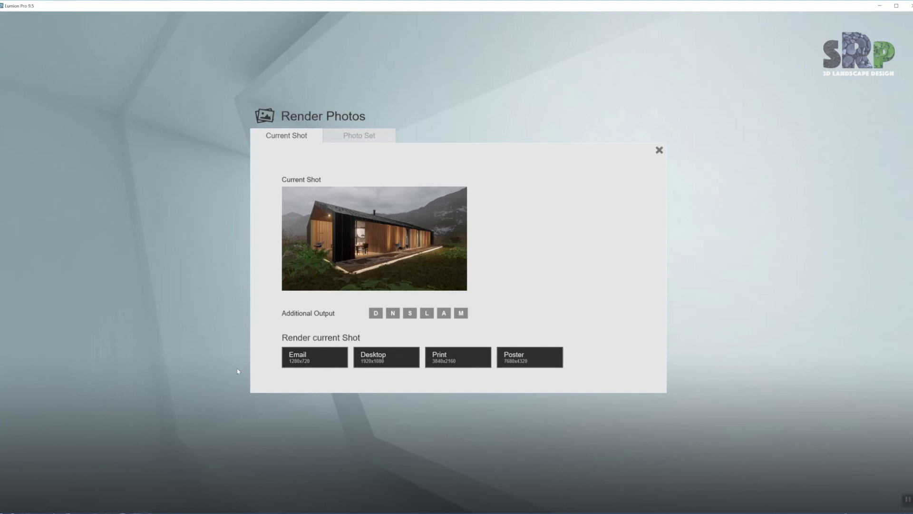
{"action": "left_click", "coordinate": [371, 361]}
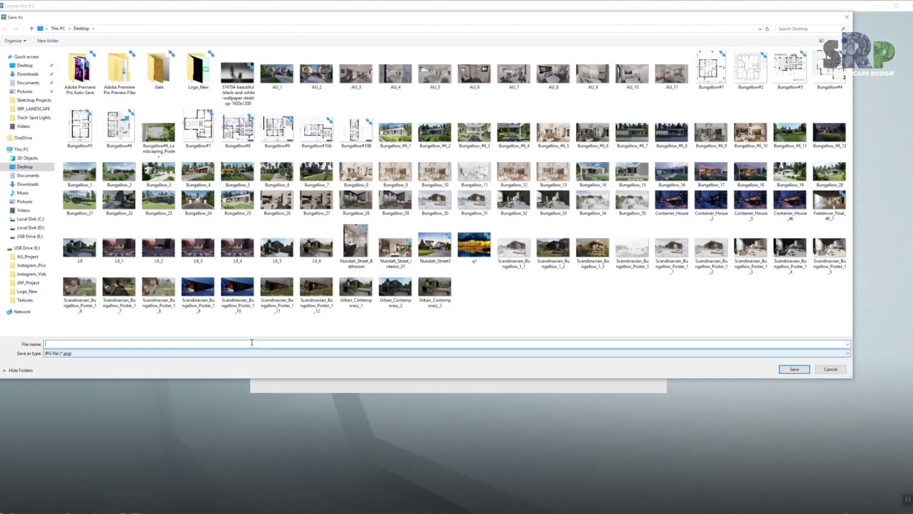
{"action": "left_click", "coordinate": [316, 291]}
{"action": "key", "text": "Return"}
{"action": "key", "text": "Left"}
{"action": "key", "text": "Return"}
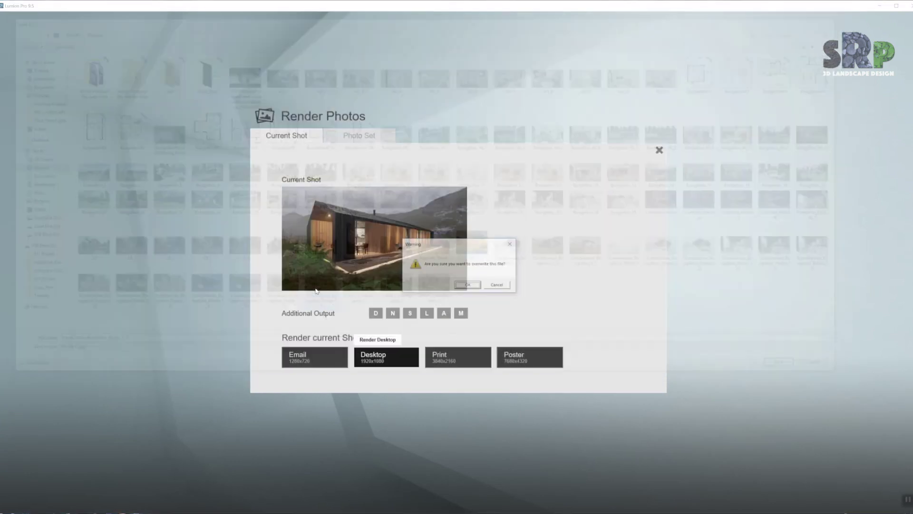